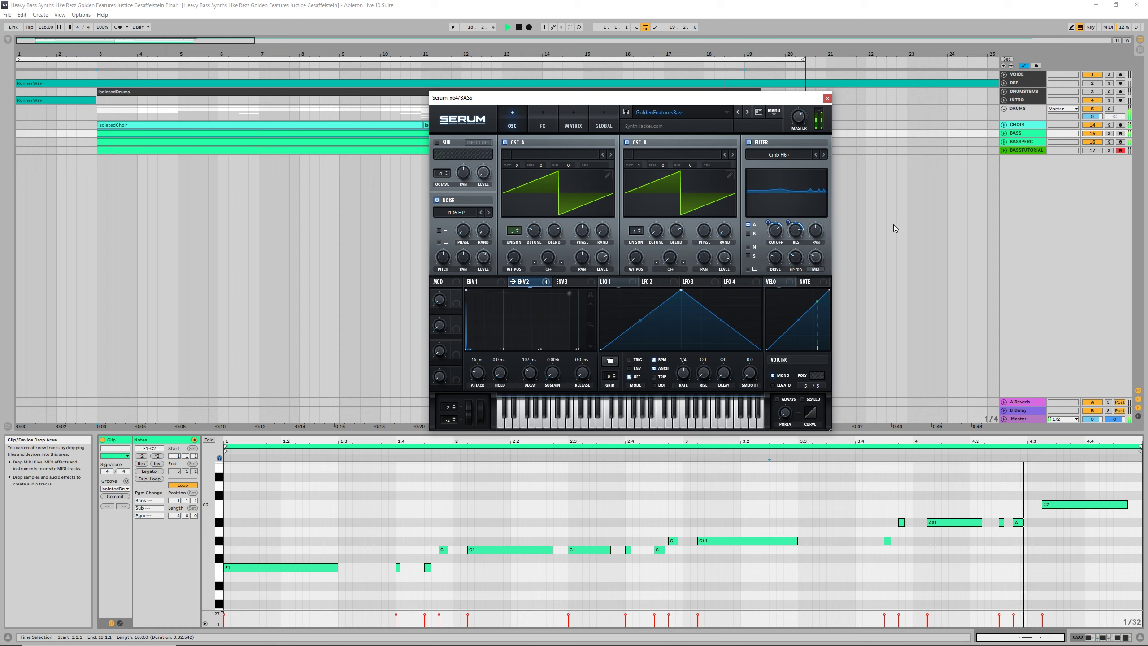
Switch to the Splice website in the browser and look through the sample packs on the Sounds overview.
{"action": "key", "text": "alt+Tab"}
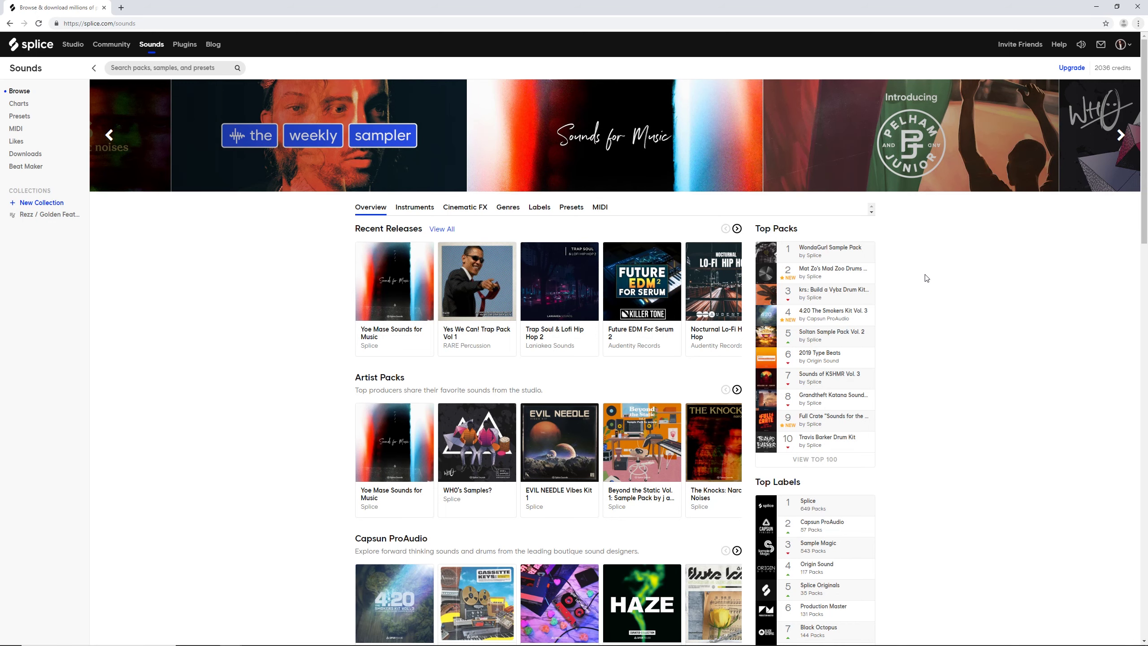
{"action": "scroll", "coordinate": [925, 277], "scroll_direction": "down", "scroll_amount": 3}
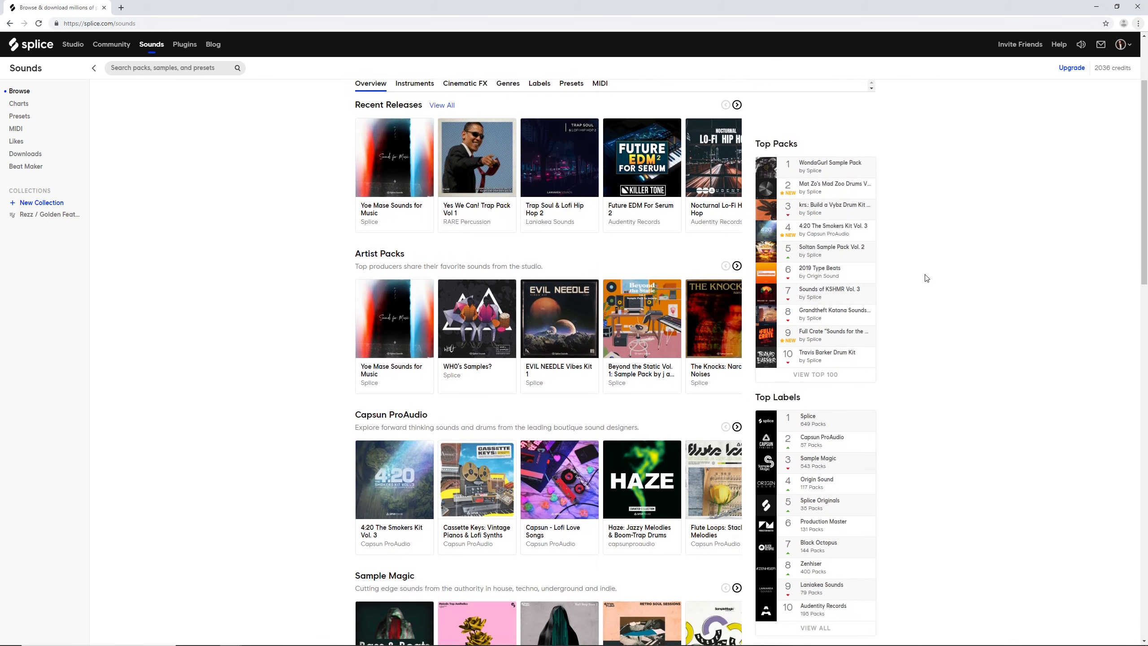
{"action": "scroll", "coordinate": [925, 277], "scroll_direction": "down", "scroll_amount": 7}
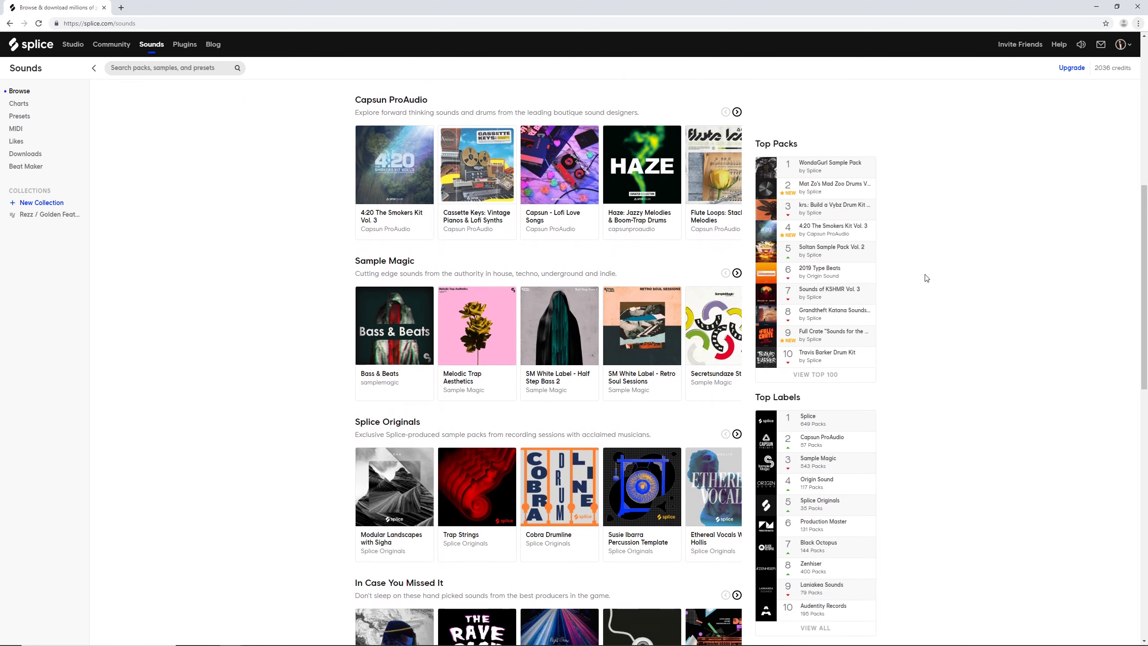
{"action": "scroll", "coordinate": [926, 277], "scroll_direction": "down", "scroll_amount": 11}
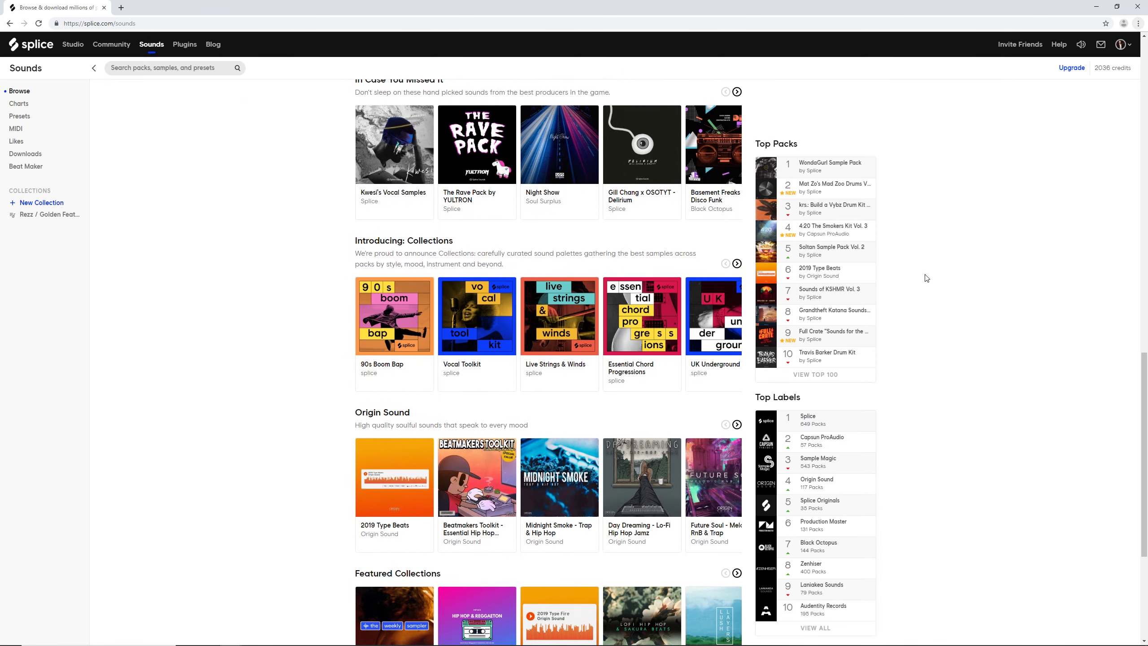
{"action": "scroll", "coordinate": [926, 278], "scroll_direction": "down", "scroll_amount": 5}
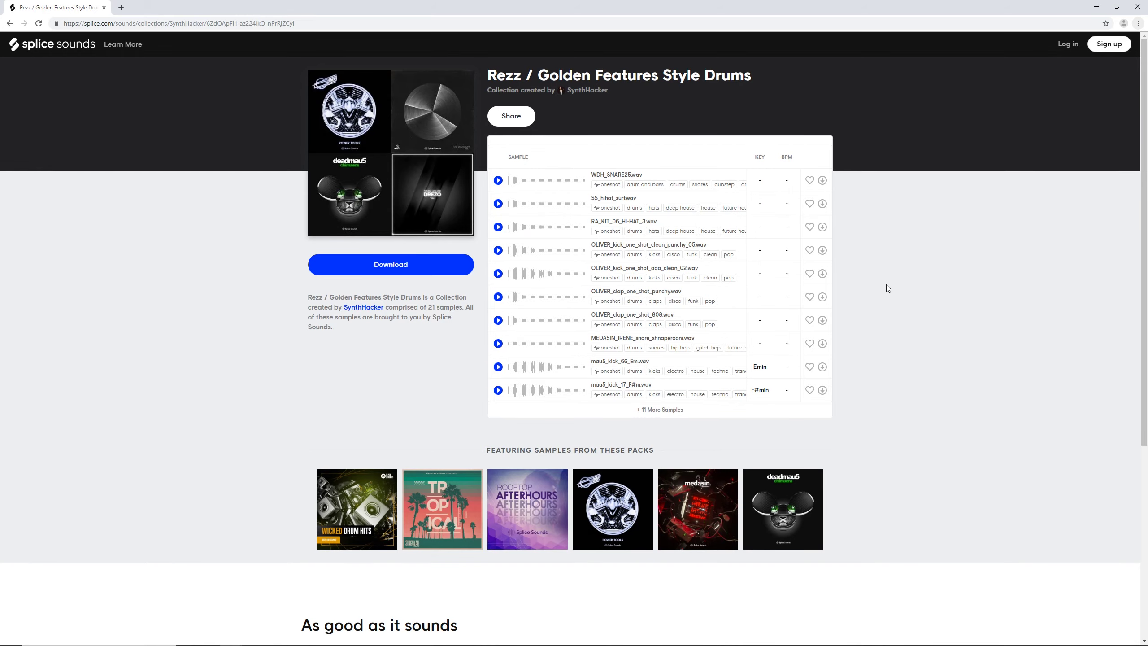
Preview drum samples in the Rezz / Golden Features Style Drums collection and download the collection.
{"action": "left_click", "coordinate": [499, 182]}
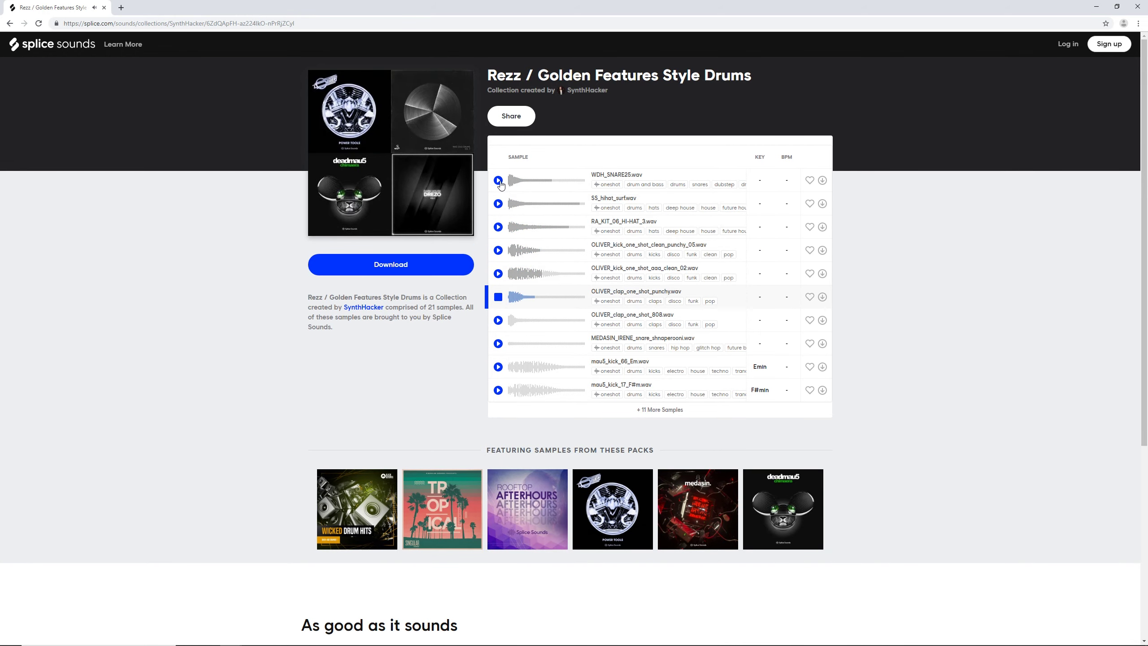
{"action": "left_click", "coordinate": [391, 266]}
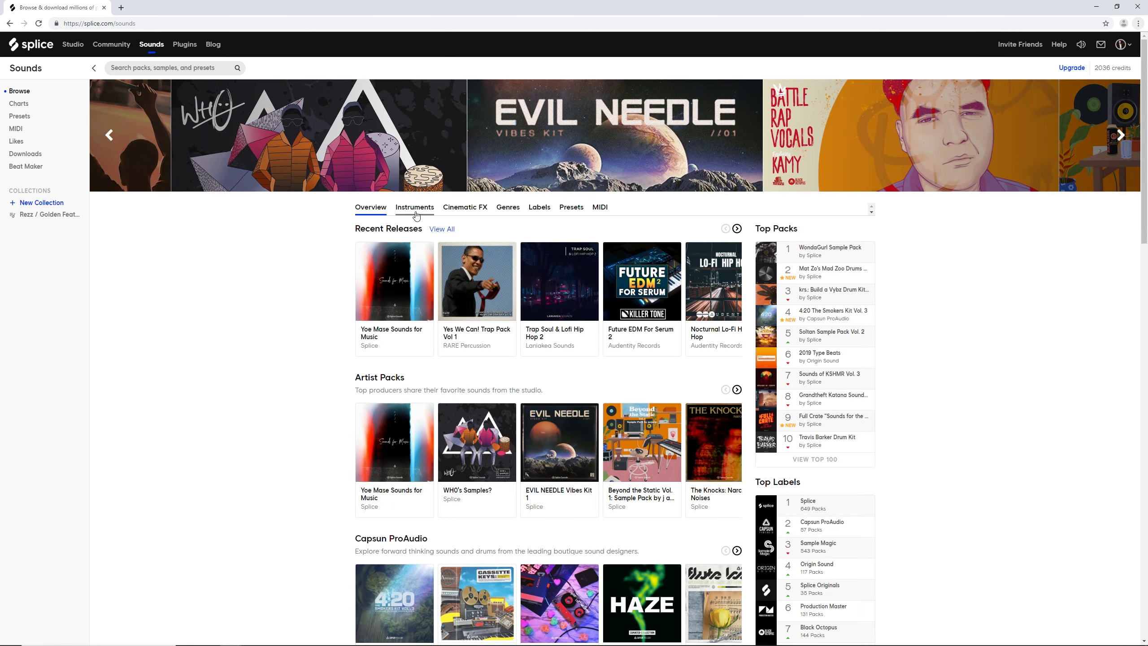
Browse the snare samples in the Drums category of the Splice instruments.
{"action": "left_click", "coordinate": [412, 216]}
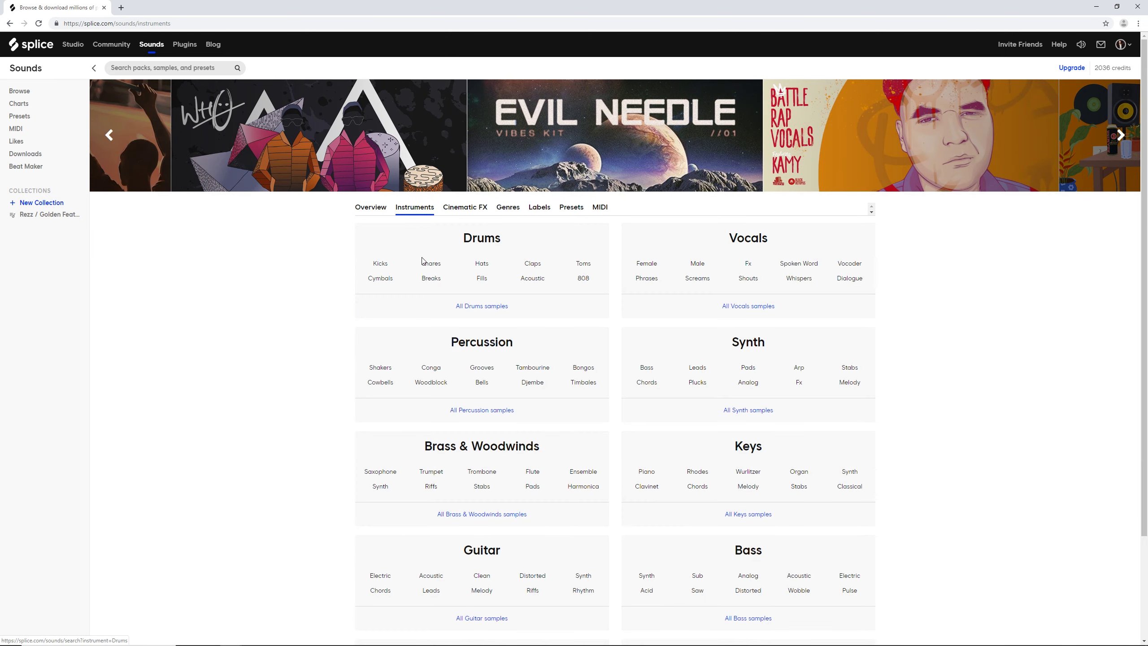
{"action": "left_click", "coordinate": [430, 264]}
{"action": "scroll", "coordinate": [999, 364], "scroll_direction": "down", "scroll_amount": 2}
{"action": "scroll", "coordinate": [1011, 355], "scroll_direction": "down", "scroll_amount": 10}
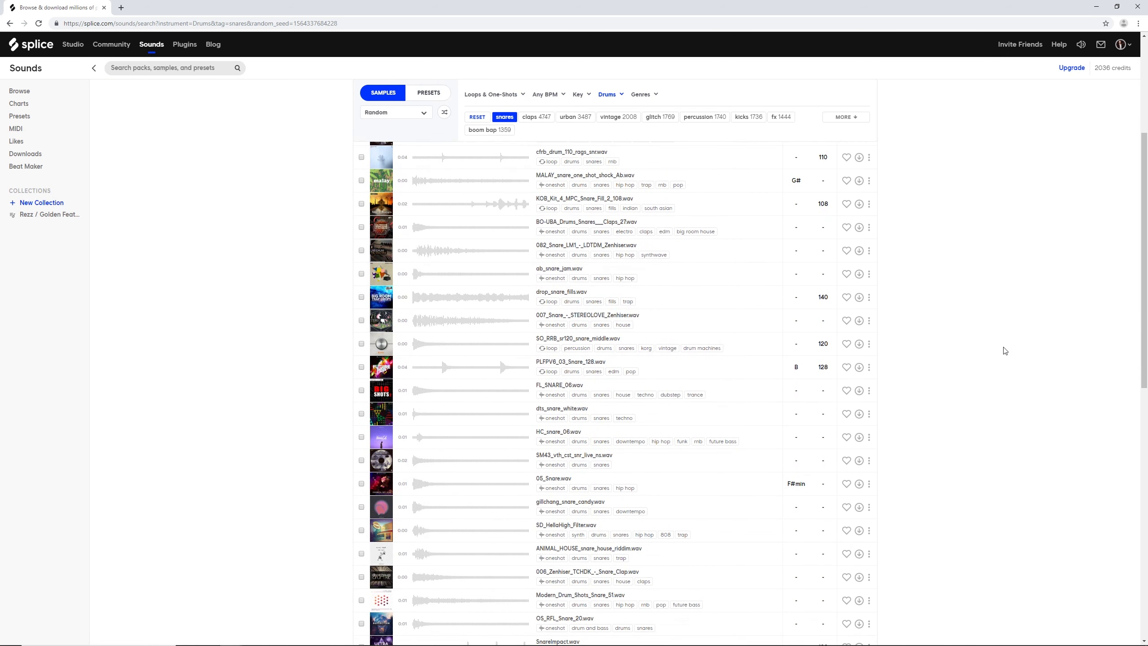
{"action": "scroll", "coordinate": [975, 341], "scroll_direction": "down", "scroll_amount": 4}
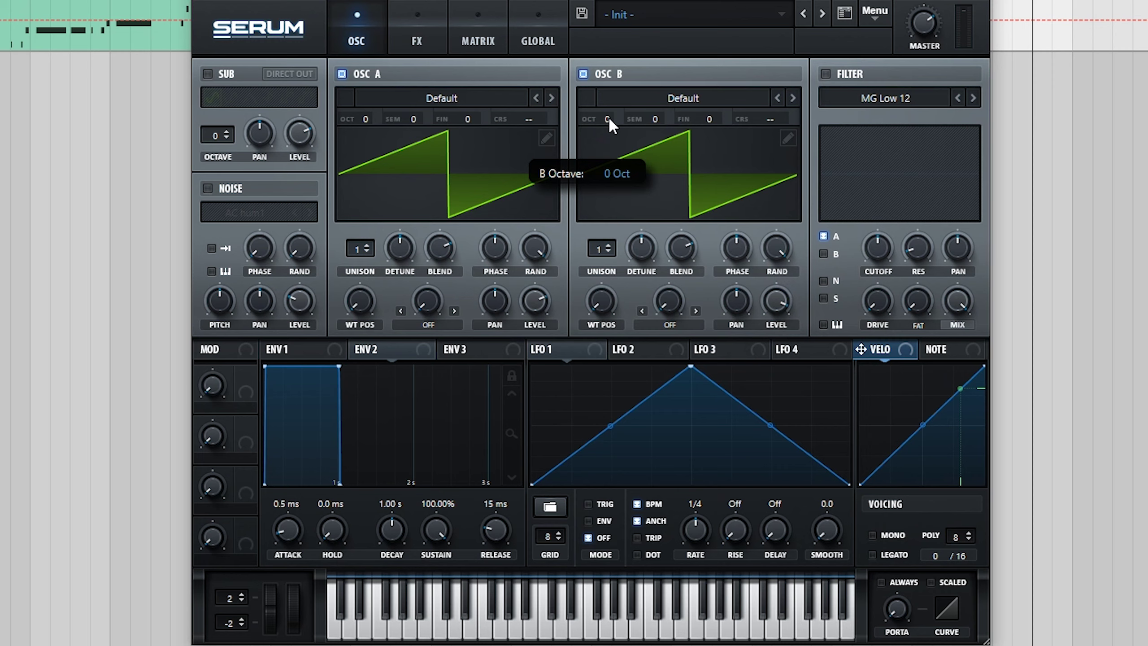
Set oscillator B's octave to -1 and give oscillator A 3 unison voices with reduced detune.
{"action": "left_click_drag", "start_coordinate": [591, 215], "coordinate": [594, 228]}
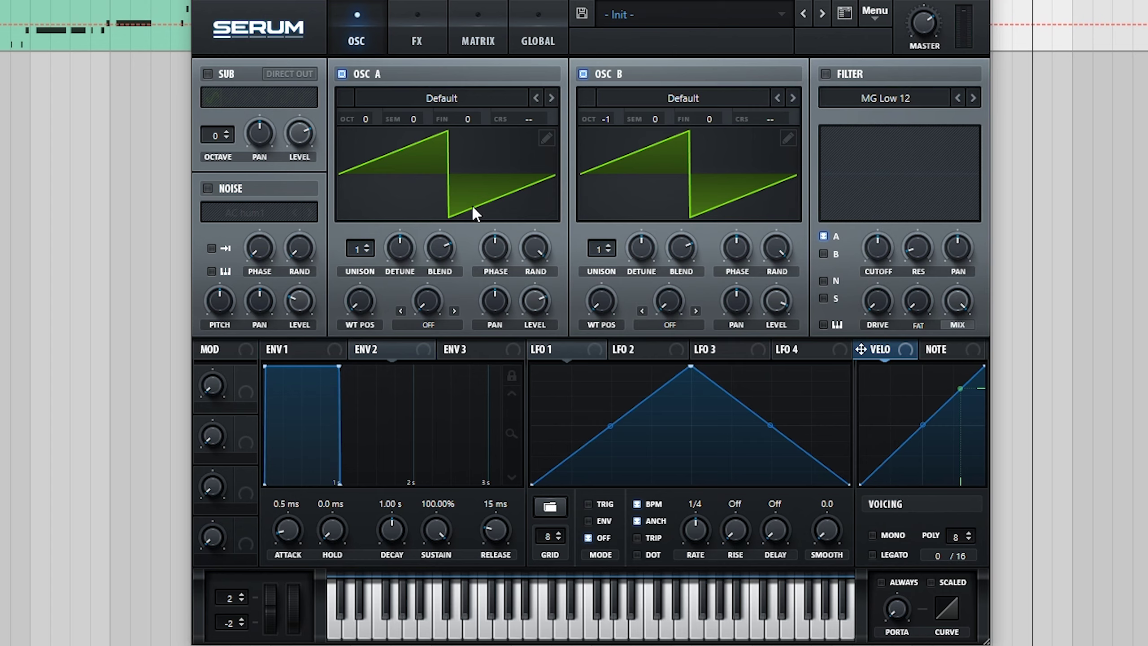
{"action": "left_click_drag", "start_coordinate": [368, 240], "coordinate": [389, 292]}
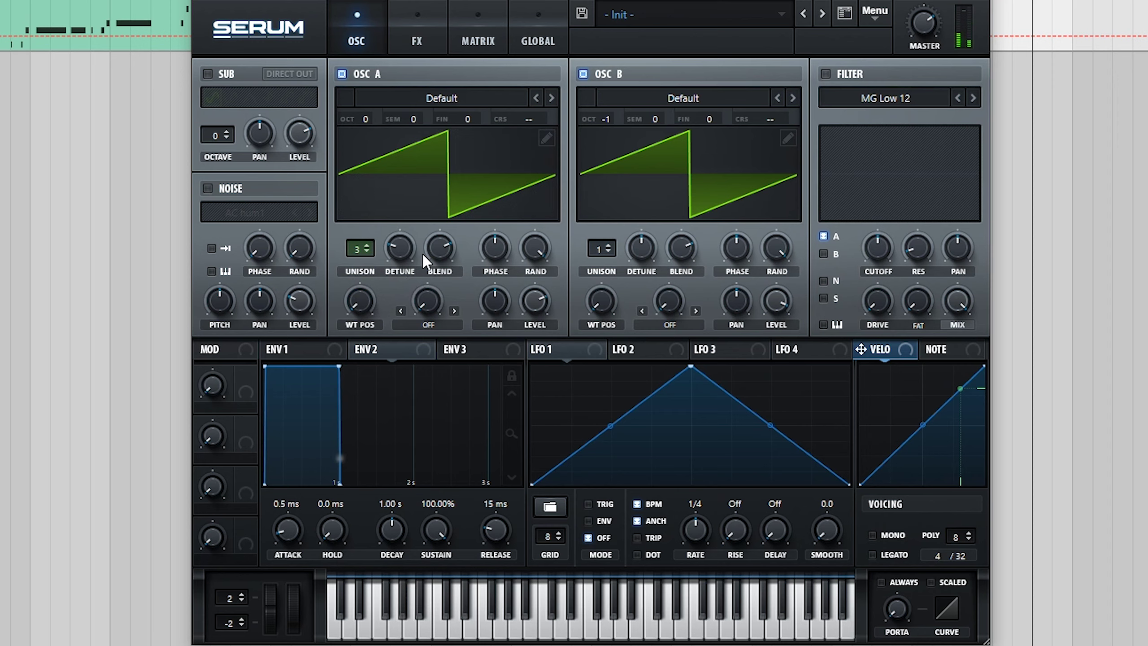
Enable the noise oscillator, load the J106 HP noise and raise its level.
{"action": "left_click", "coordinate": [259, 213]}
{"action": "mouse_move", "coordinate": [306, 238]}
{"action": "left_click", "coordinate": [413, 369]}
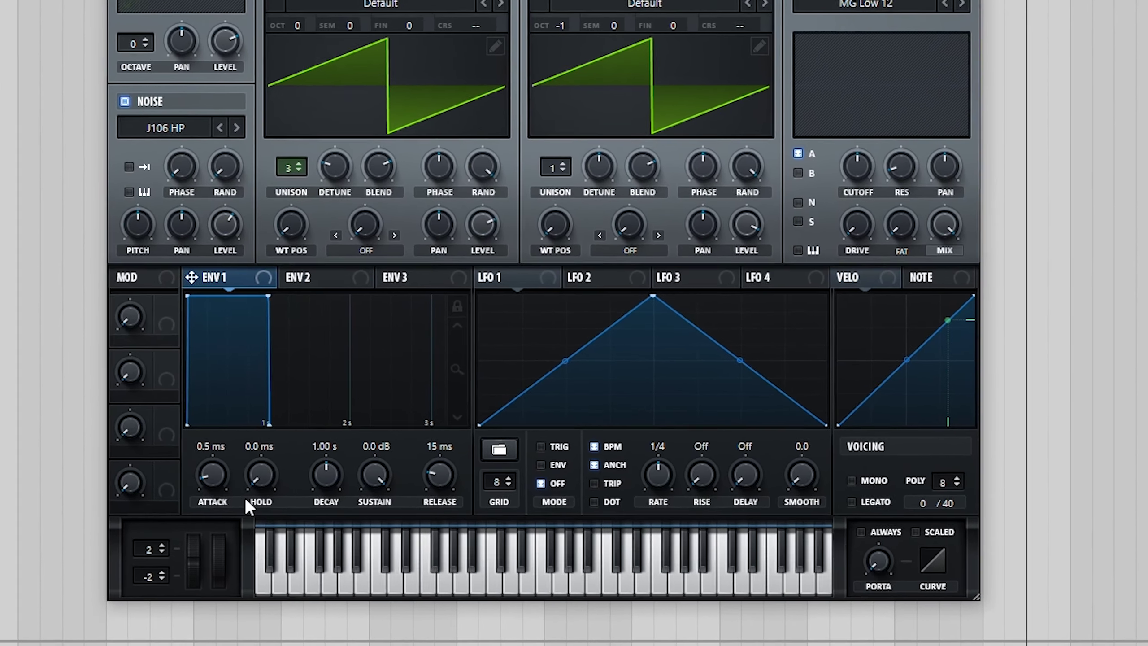
Shape Env 1 with a 5.4 ms attack, 2.79 s decay, -1.2 dB sustain and 0.0 ms release.
{"action": "left_click_drag", "start_coordinate": [429, 428], "coordinate": [430, 425]}
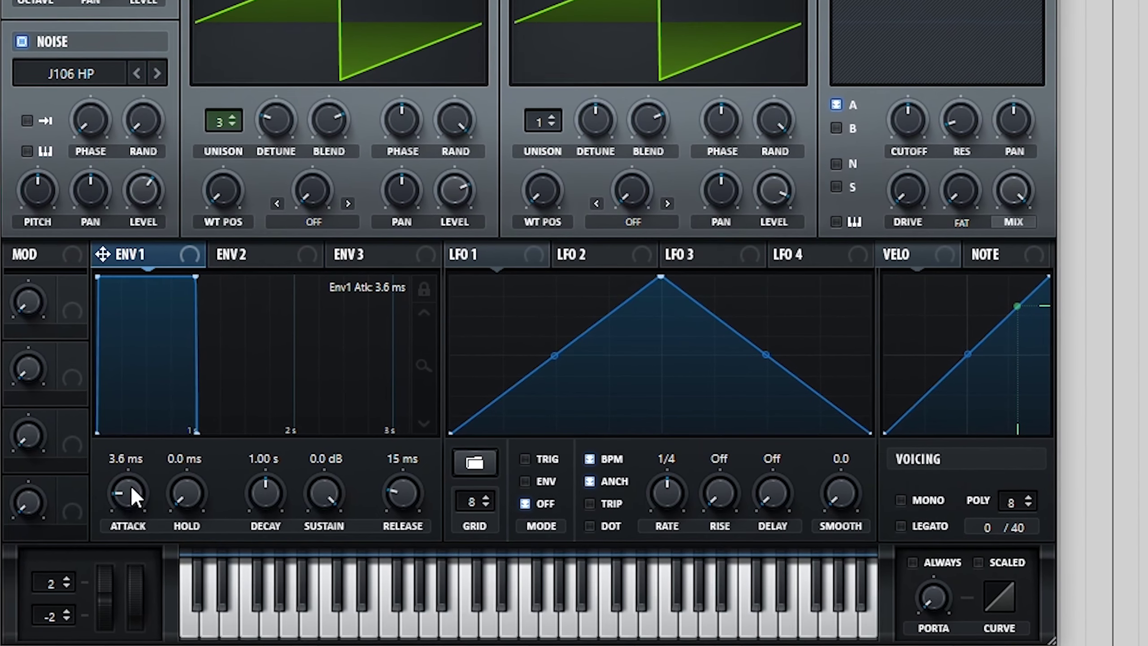
{"action": "left_click_drag", "start_coordinate": [132, 488], "coordinate": [133, 483]}
{"action": "left_click_drag", "start_coordinate": [267, 498], "coordinate": [267, 463]}
{"action": "mouse_move", "coordinate": [331, 485]}
{"action": "left_mouse_down"}
{"action": "mouse_move", "coordinate": [331, 507]}
{"action": "mouse_move", "coordinate": [324, 499]}
{"action": "left_mouse_up"}
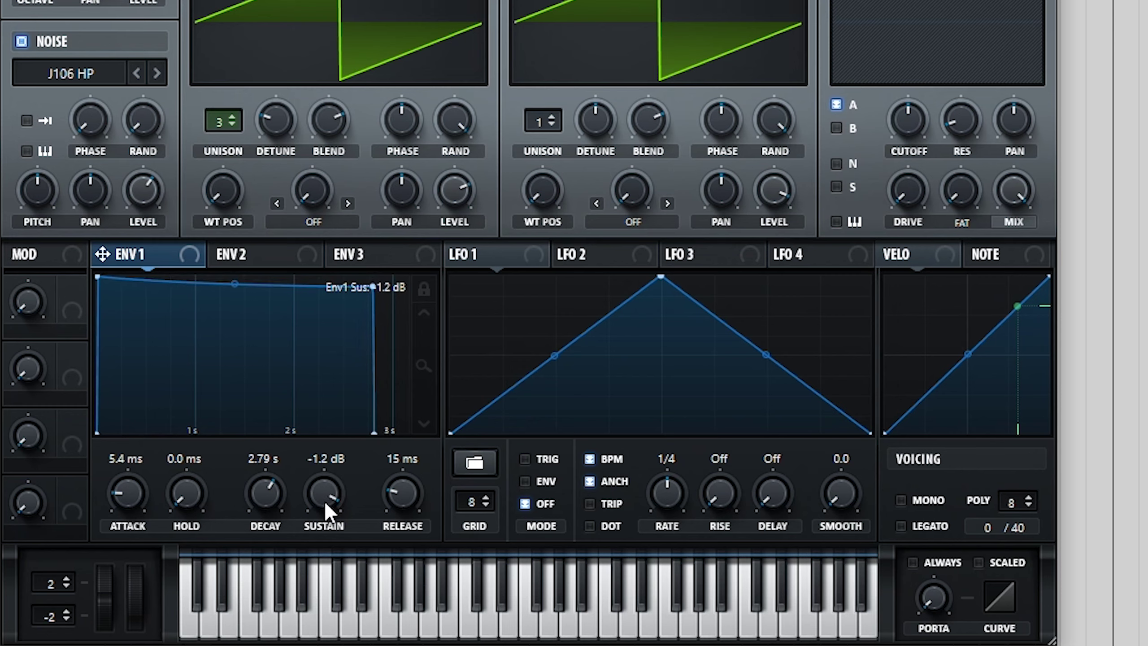
{"action": "left_click_drag", "start_coordinate": [403, 496], "coordinate": [414, 570]}
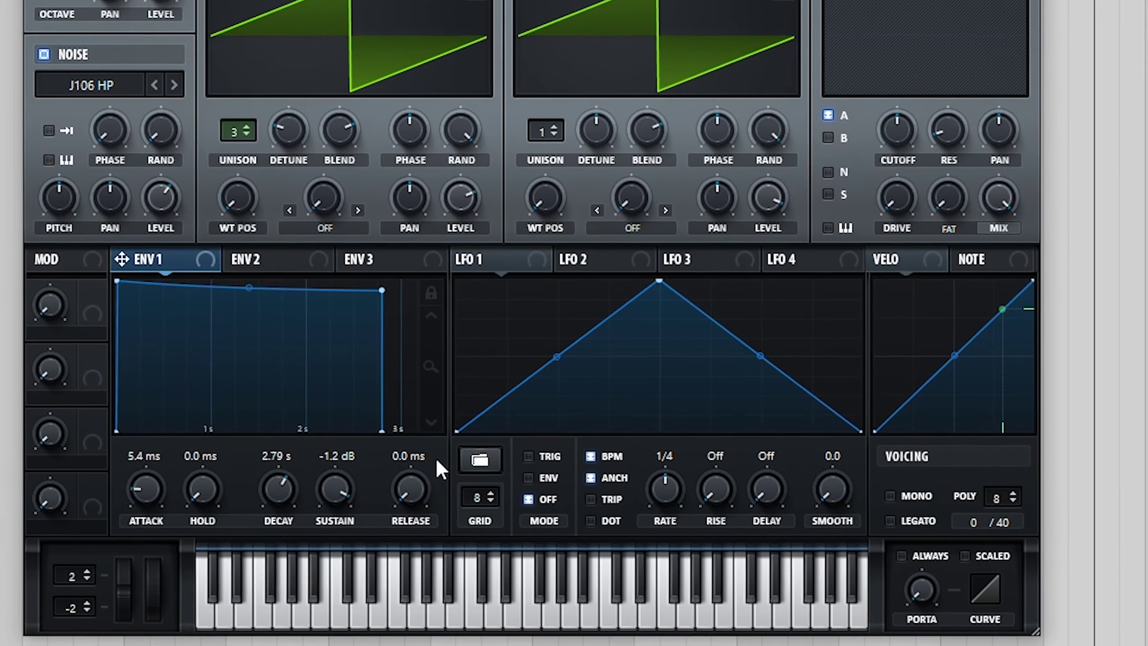
Shape Env 2 with a 12 ms attack, 108 ms decay, 0% sustain and 0.0 ms release.
{"action": "left_click", "coordinate": [469, 336]}
{"action": "left_click_drag", "start_coordinate": [436, 429], "coordinate": [434, 425]}
{"action": "left_click_drag", "start_coordinate": [138, 485], "coordinate": [140, 467]}
{"action": "left_click_drag", "start_coordinate": [323, 492], "coordinate": [325, 542]}
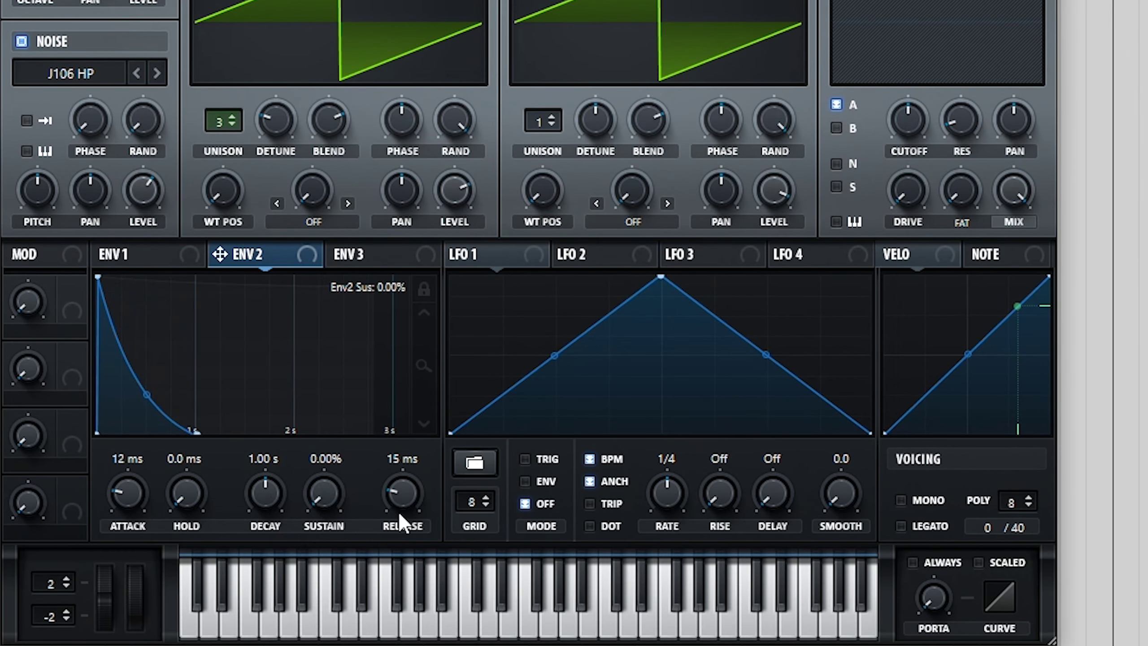
{"action": "left_click_drag", "start_coordinate": [400, 516], "coordinate": [398, 584]}
{"action": "left_click_drag", "start_coordinate": [266, 492], "coordinate": [265, 534]}
Route Env 2 to the global master tuning (Mast.Tun) in the modulation matrix with a small negative amount.
{"action": "left_click", "coordinate": [478, 29]}
{"action": "left_click", "coordinate": [235, 97]}
{"action": "left_click", "coordinate": [253, 144]}
{"action": "left_click", "coordinate": [567, 98]}
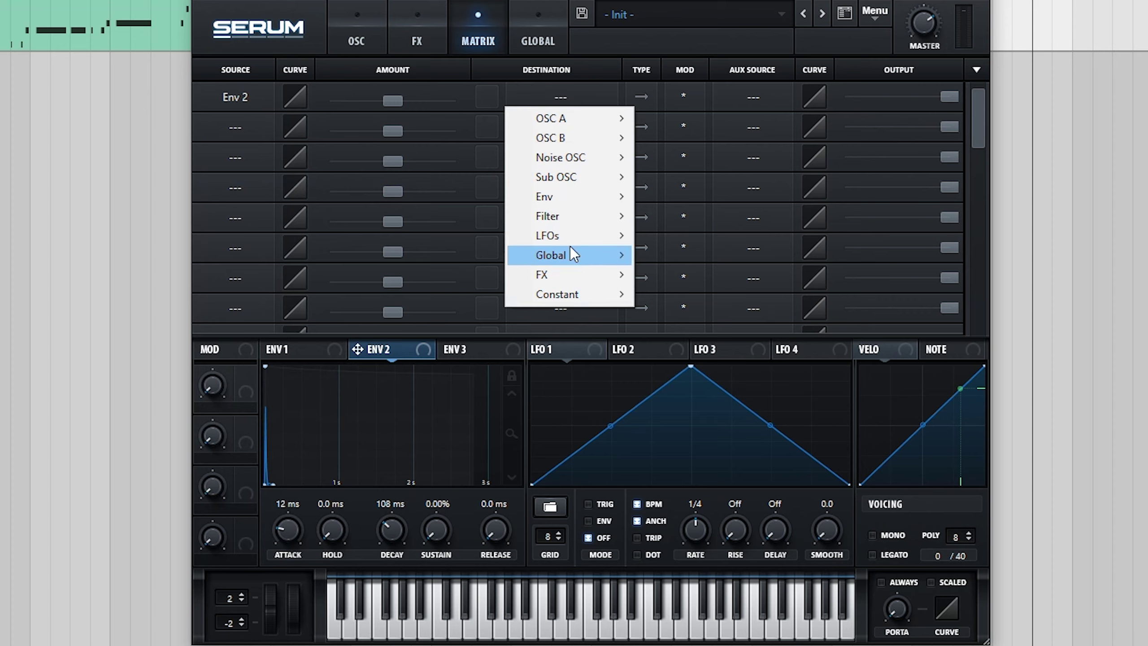
{"action": "mouse_move", "coordinate": [579, 256]}
{"action": "left_click", "coordinate": [671, 254]}
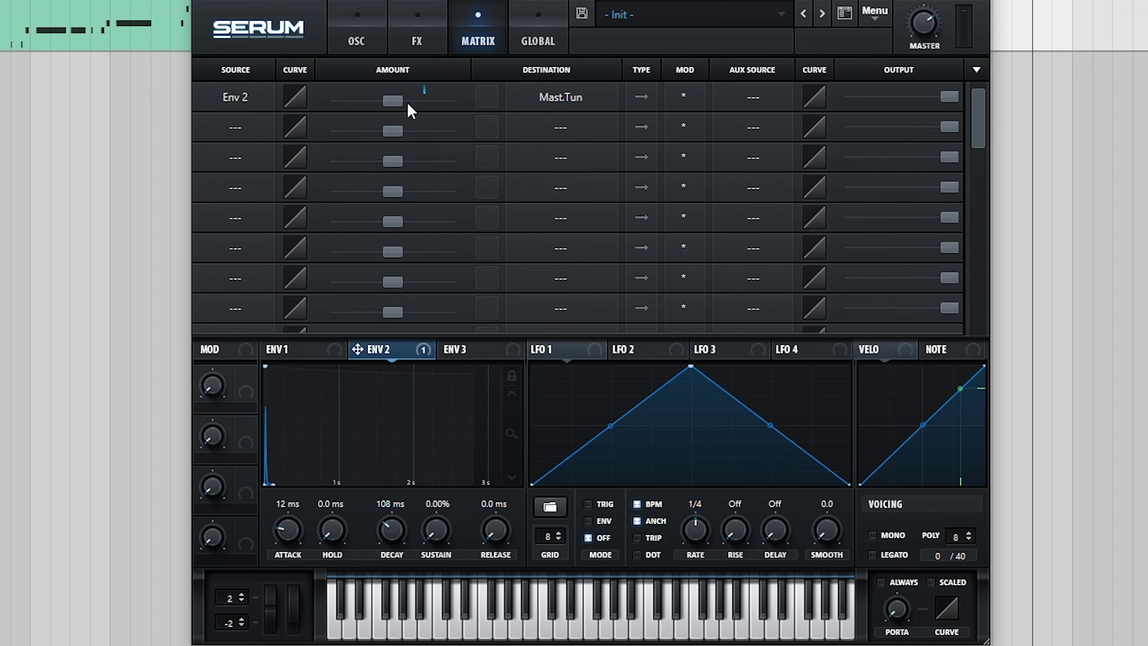
{"action": "mouse_move", "coordinate": [392, 103]}
{"action": "left_click_drag", "start_coordinate": [391, 103], "coordinate": [373, 101]}
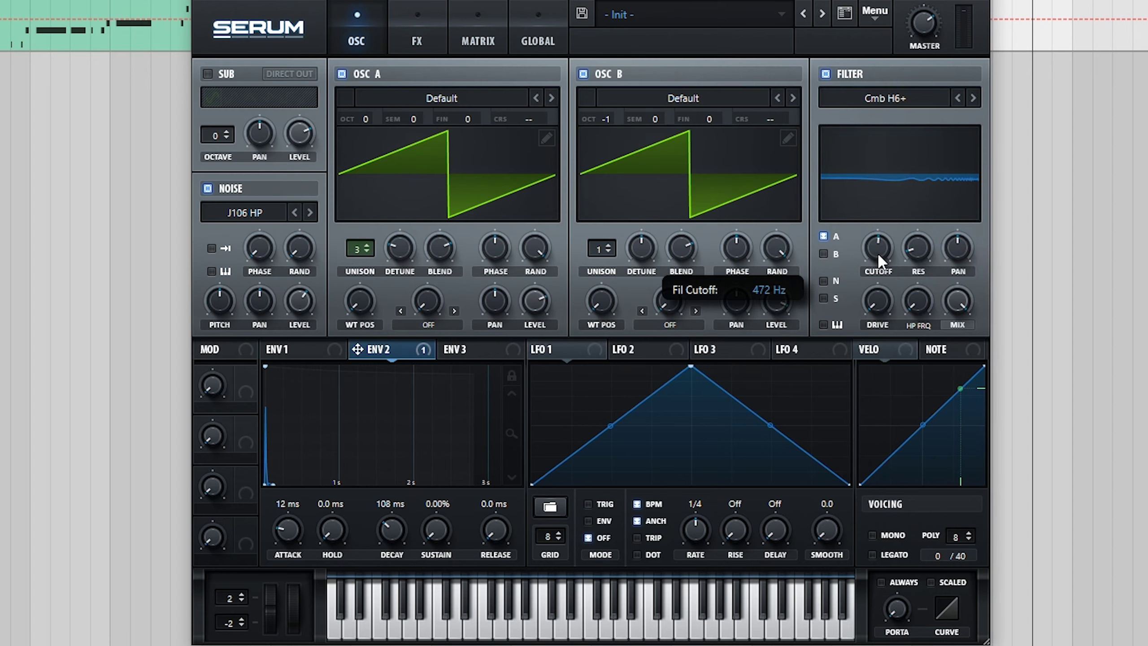
Set the Cmb H6+ filter's cutoff to about 2022 Hz and raise its resonance and HP frequency.
{"action": "left_click_drag", "start_coordinate": [879, 257], "coordinate": [885, 224]}
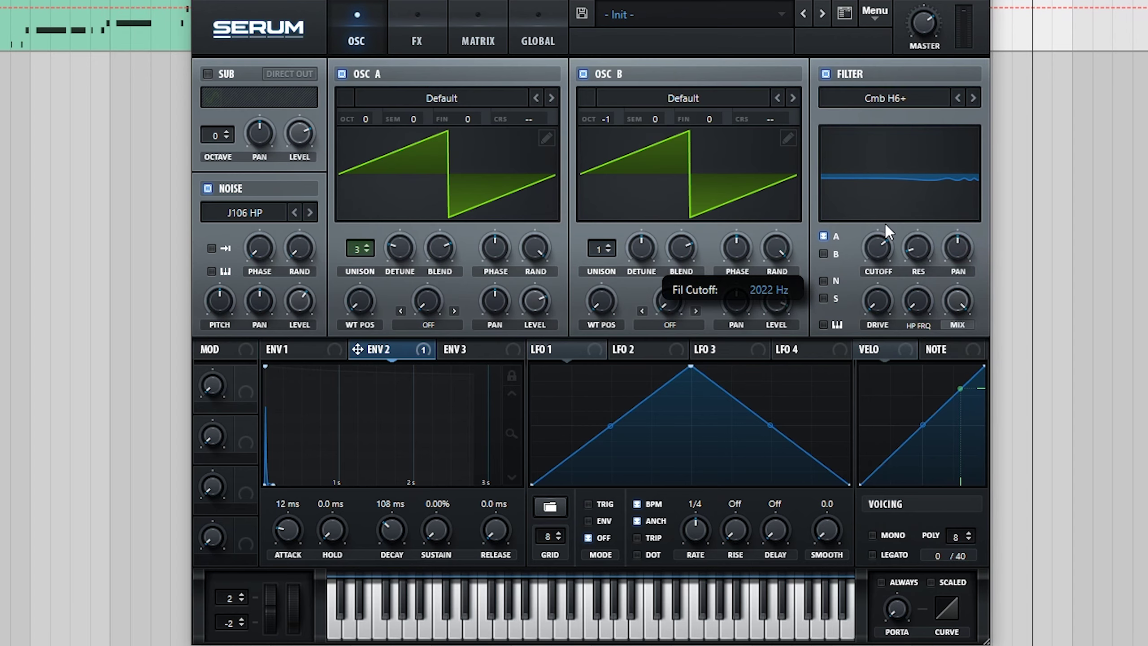
{"action": "left_click_drag", "start_coordinate": [925, 258], "coordinate": [952, 136]}
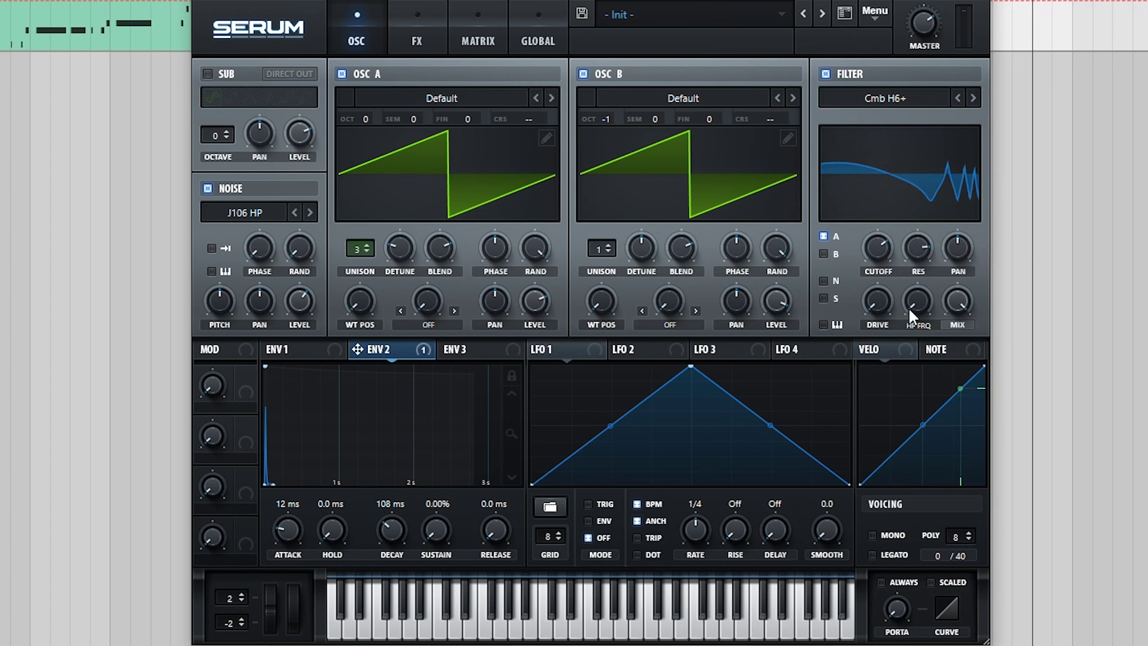
{"action": "left_click_drag", "start_coordinate": [917, 301], "coordinate": [927, 252]}
Modulate the filter's cutoff and resonance with Env 2, and raise its drive while lowering its mix.
{"action": "left_click_drag", "start_coordinate": [357, 349], "coordinate": [850, 283]}
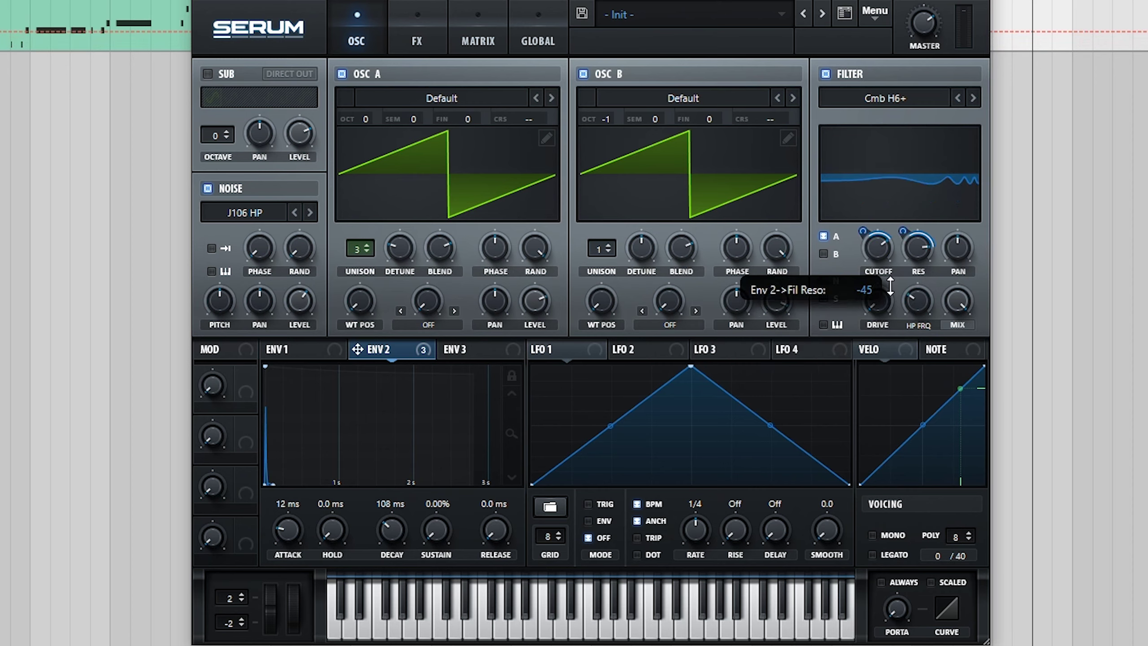
{"action": "left_click_drag", "start_coordinate": [889, 286], "coordinate": [893, 281]}
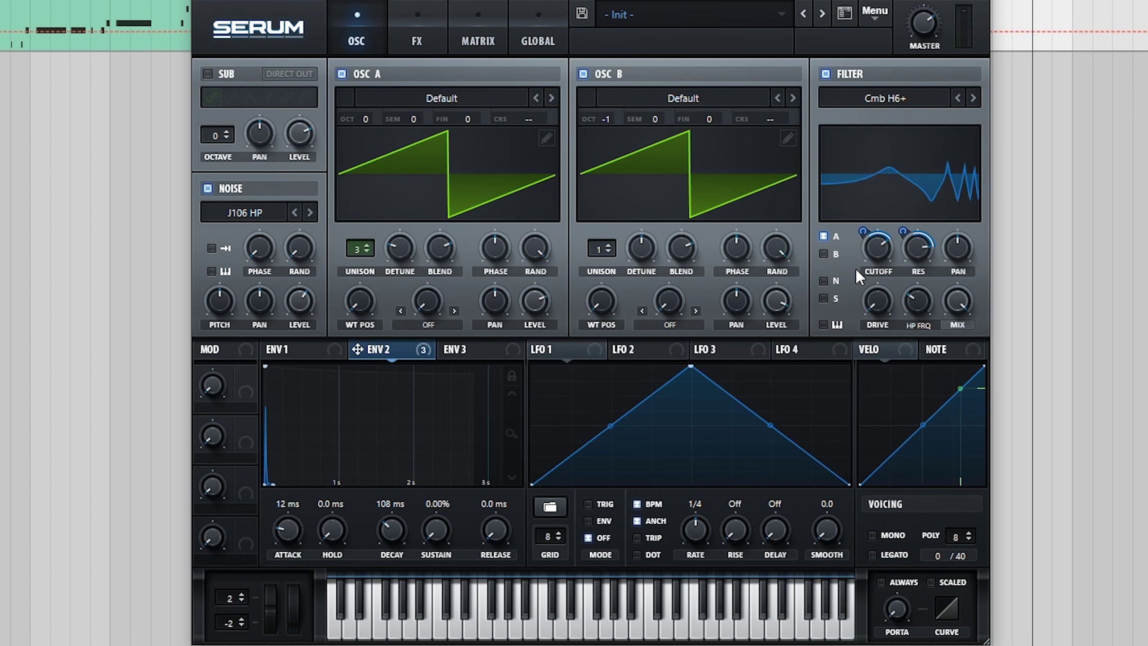
{"action": "left_click_drag", "start_coordinate": [879, 306], "coordinate": [894, 270]}
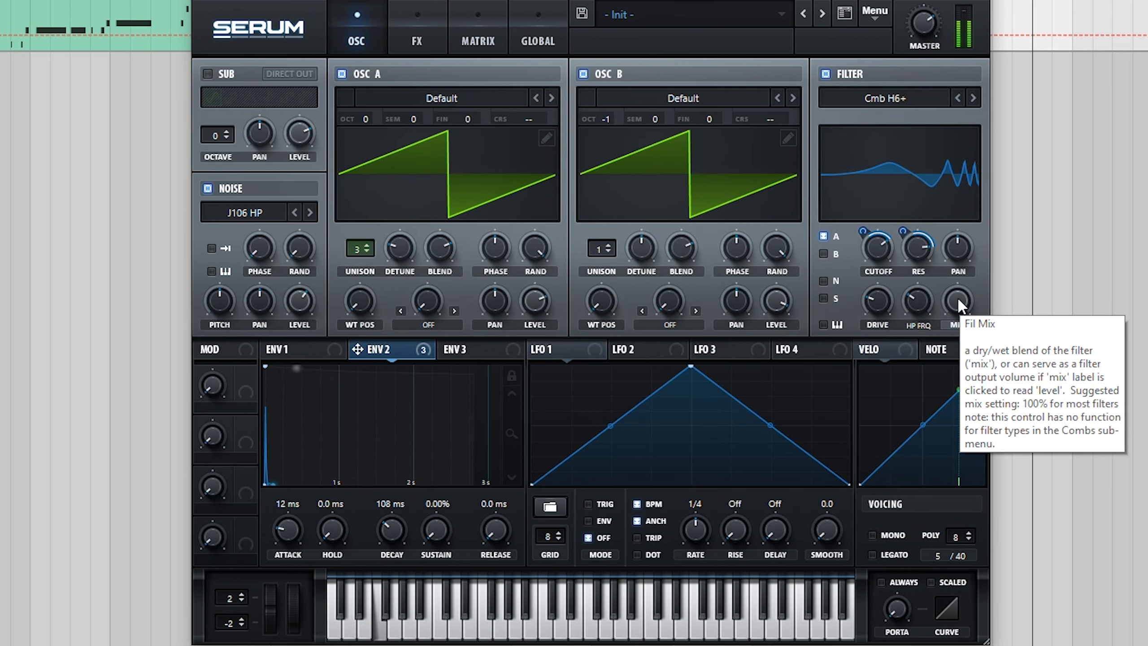
{"action": "left_click_drag", "start_coordinate": [959, 299], "coordinate": [948, 440]}
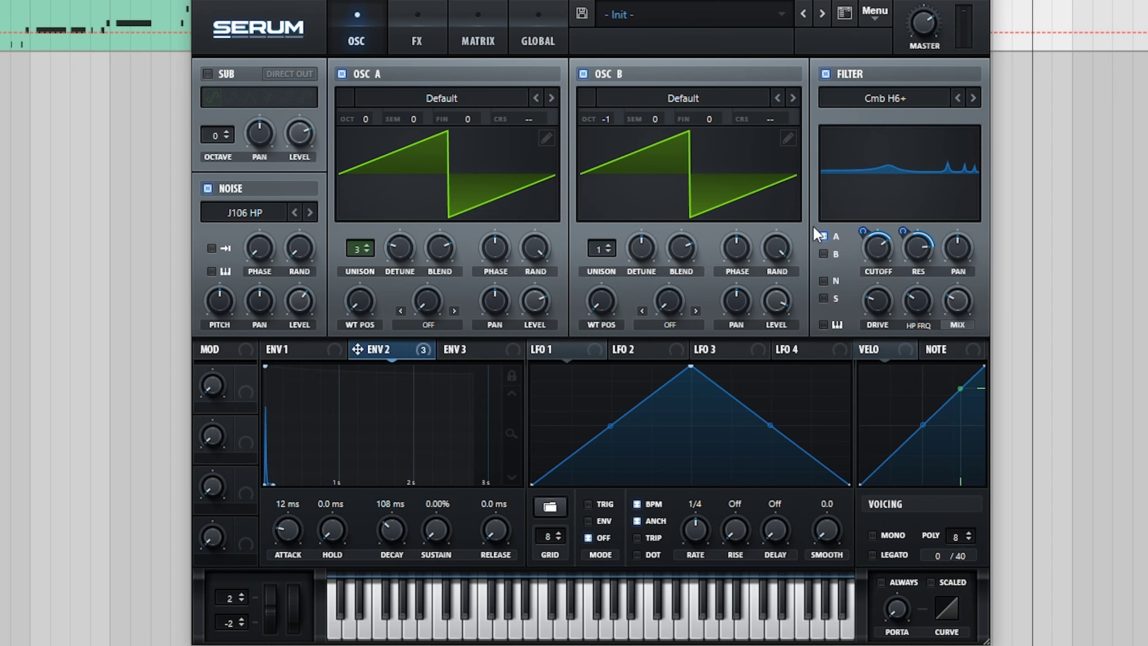
Add a Diode 2 distortion effect with the drive raised to just past halfway and the mix slightly below full.
{"action": "left_click", "coordinate": [416, 37]}
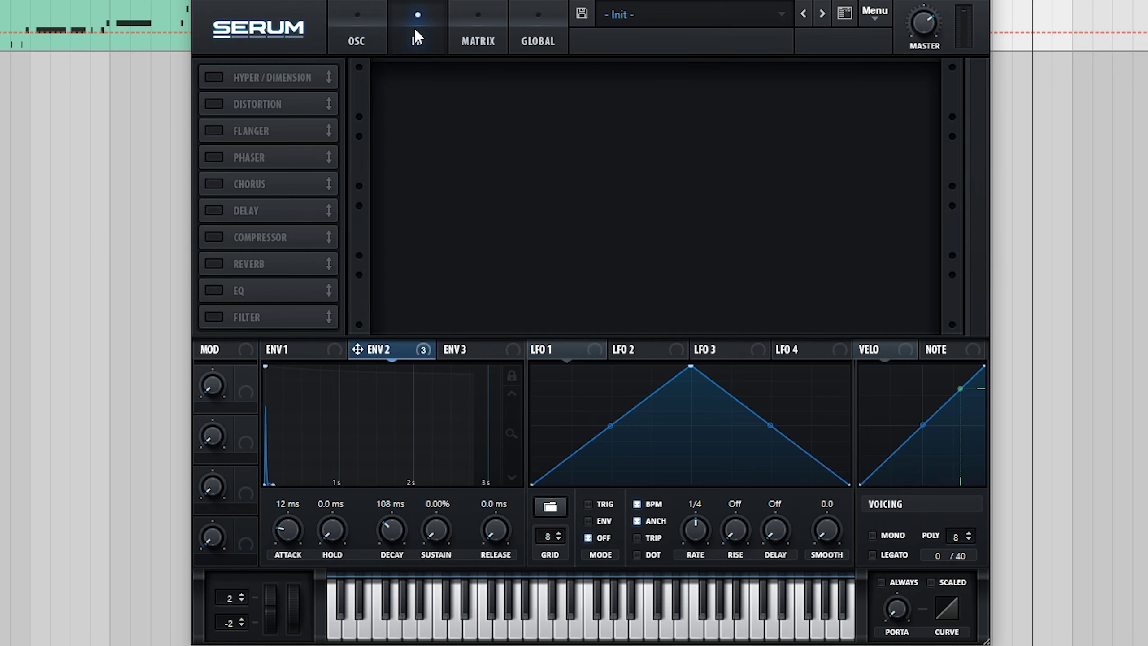
{"action": "left_click", "coordinate": [213, 104]}
{"action": "left_click", "coordinate": [494, 100]}
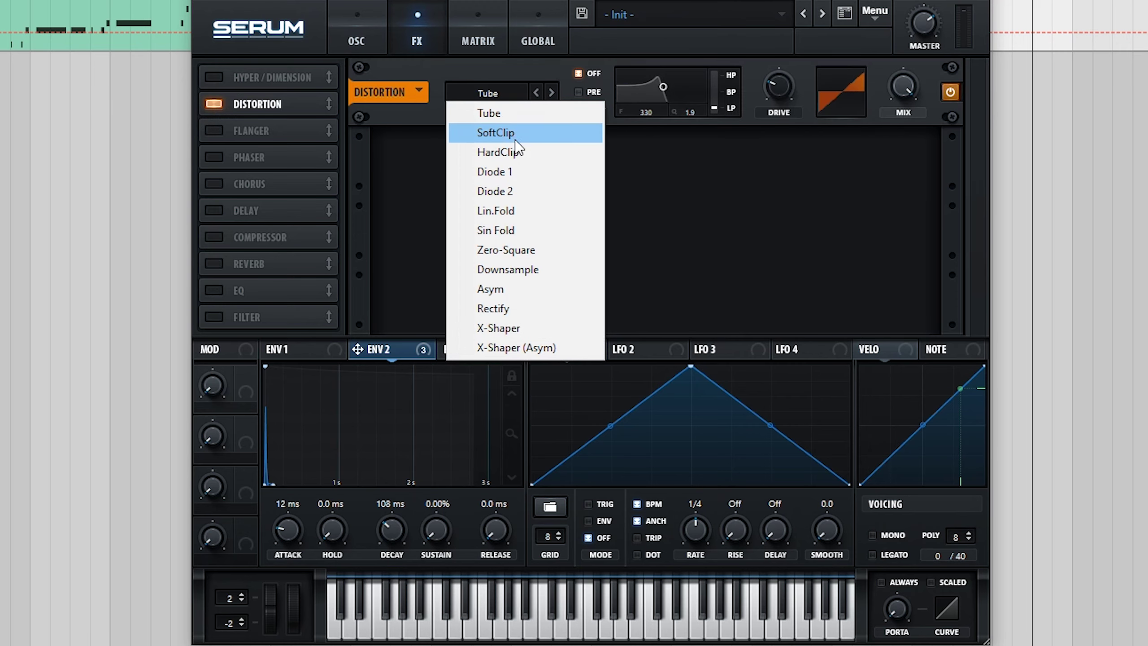
{"action": "left_click", "coordinate": [531, 191]}
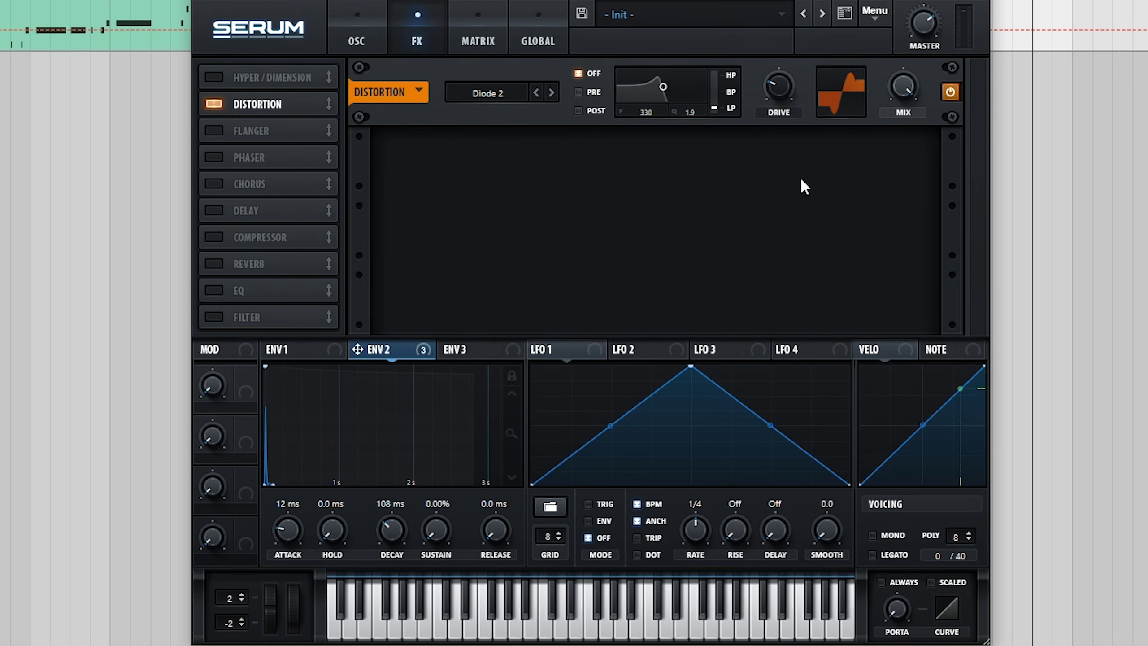
{"action": "left_click_drag", "start_coordinate": [785, 94], "coordinate": [791, 37]}
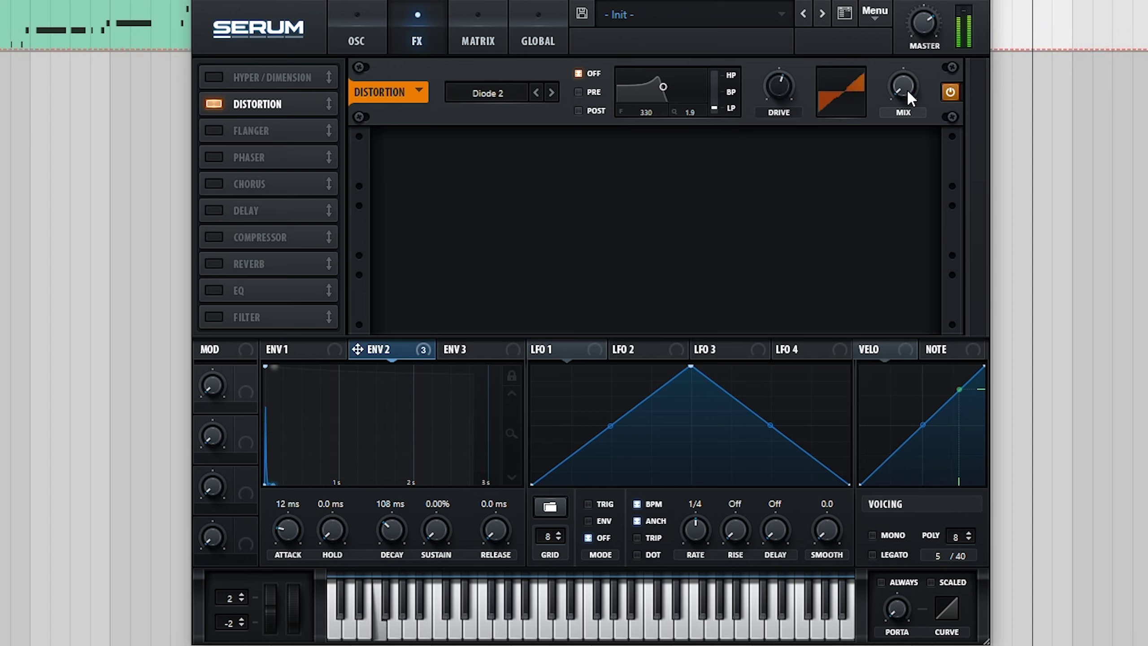
{"action": "left_click_drag", "start_coordinate": [908, 90], "coordinate": [929, 13]}
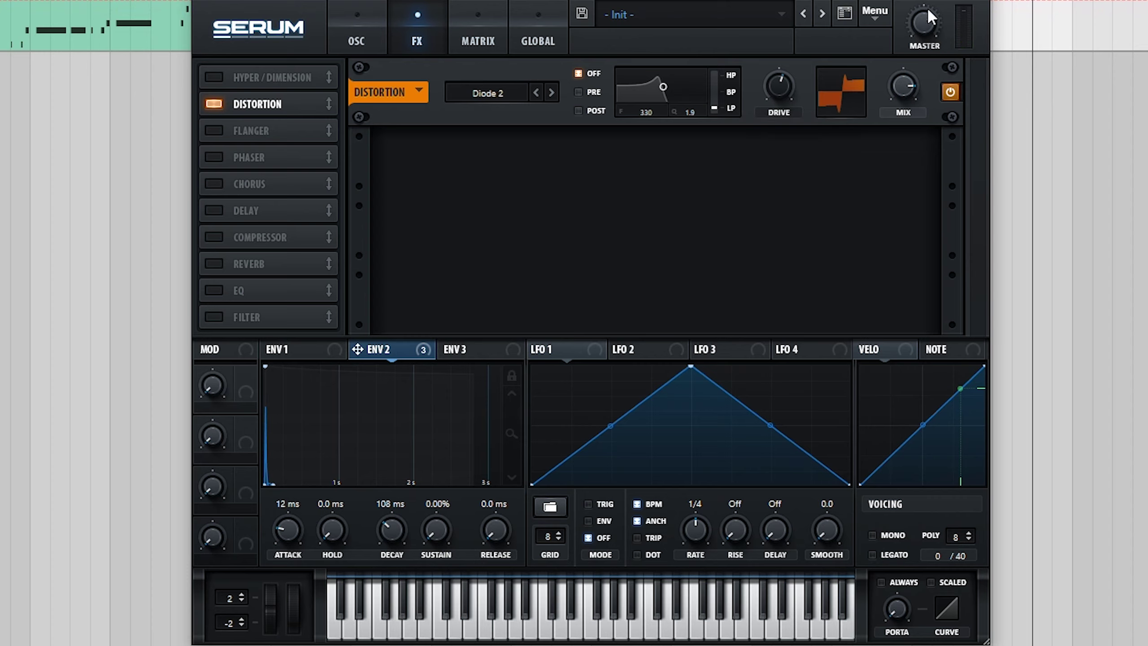
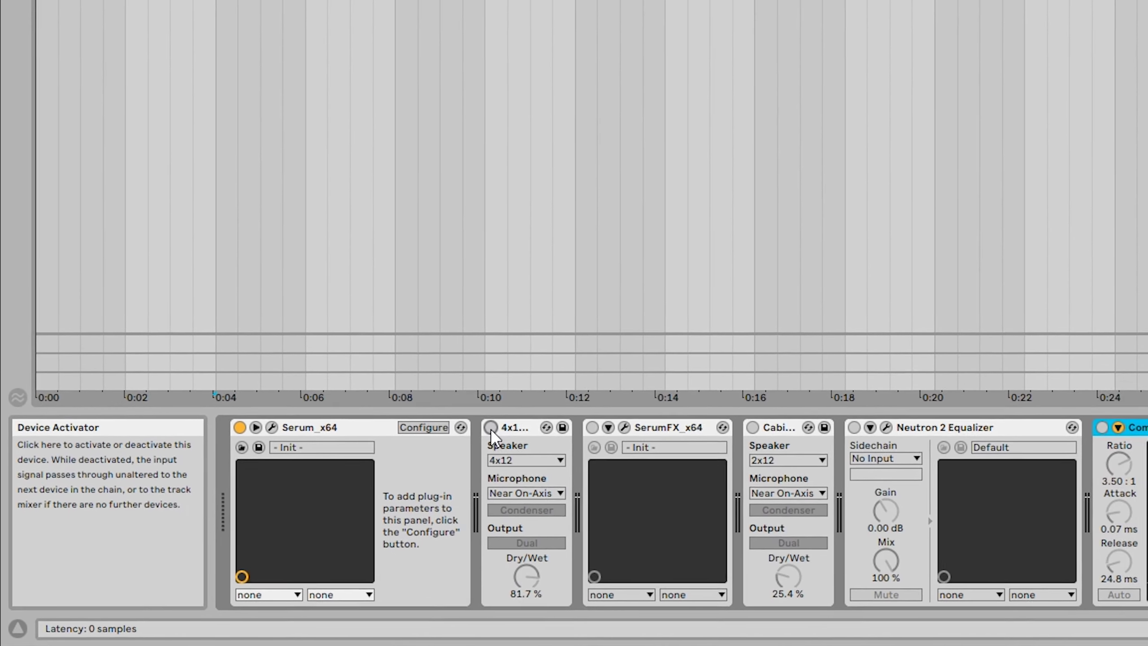
{"action": "left_click", "coordinate": [376, 477]}
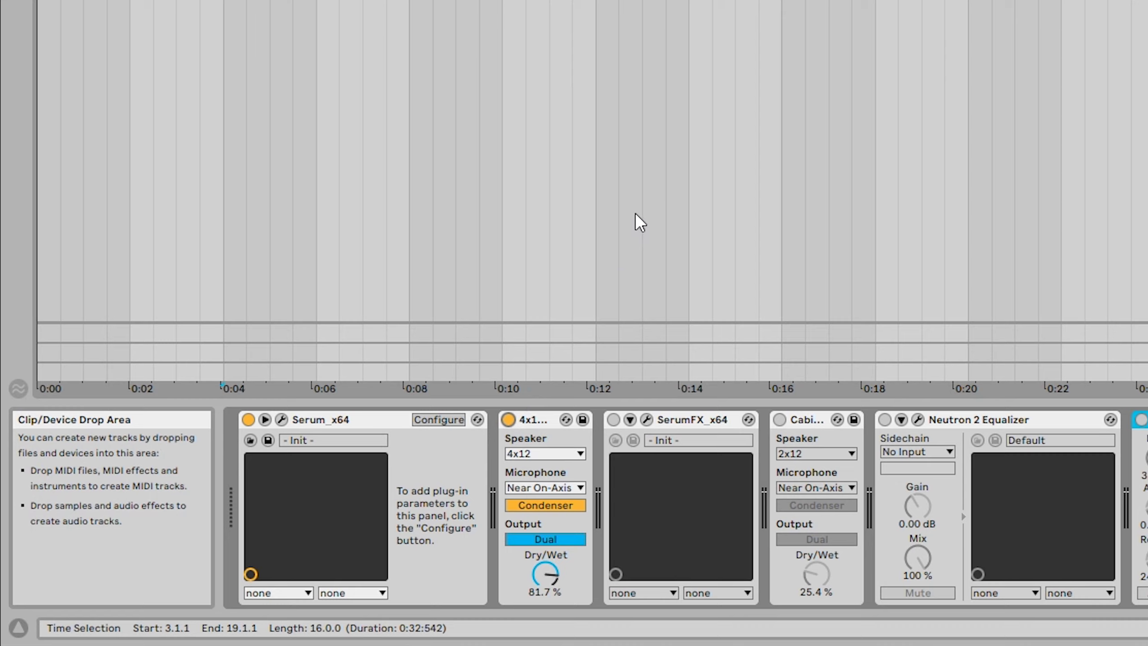
{"action": "key", "text": "space"}
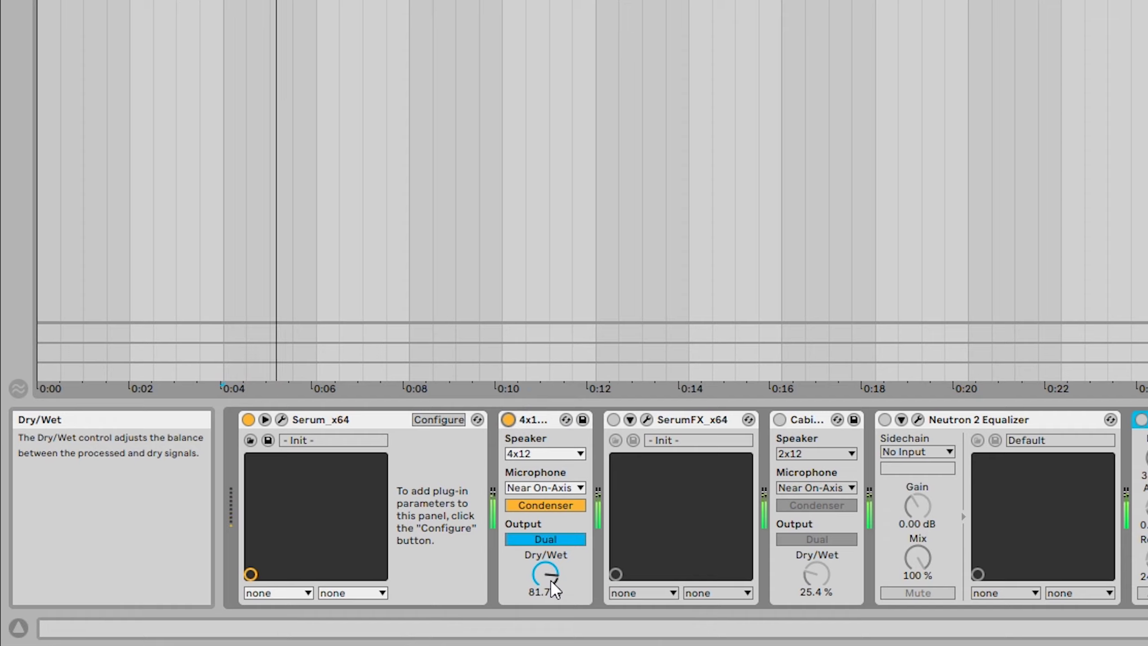
{"action": "mouse_move", "coordinate": [545, 573]}
{"action": "left_mouse_down"}
{"action": "mouse_move", "coordinate": [545, 645]}
{"action": "mouse_move", "coordinate": [545, 555]}
{"action": "left_mouse_up"}
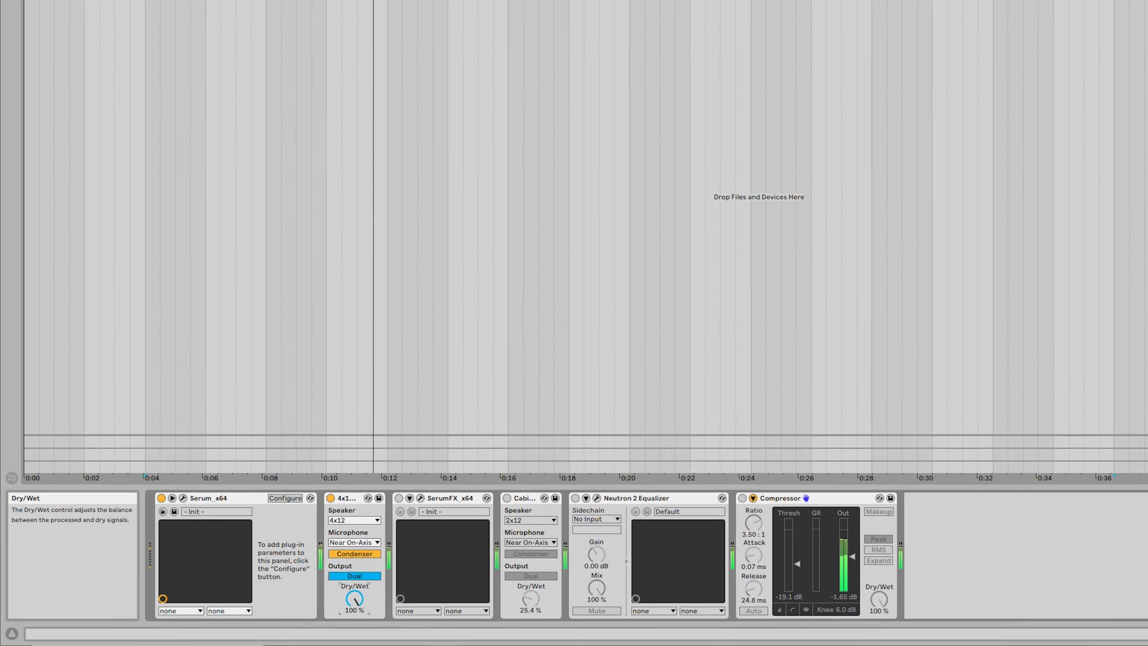
Lower the 4x12 cabinet's Dry/Wet to 81.7% while listening, and stop playback.
{"action": "left_click_drag", "start_coordinate": [354, 599], "coordinate": [355, 610]}
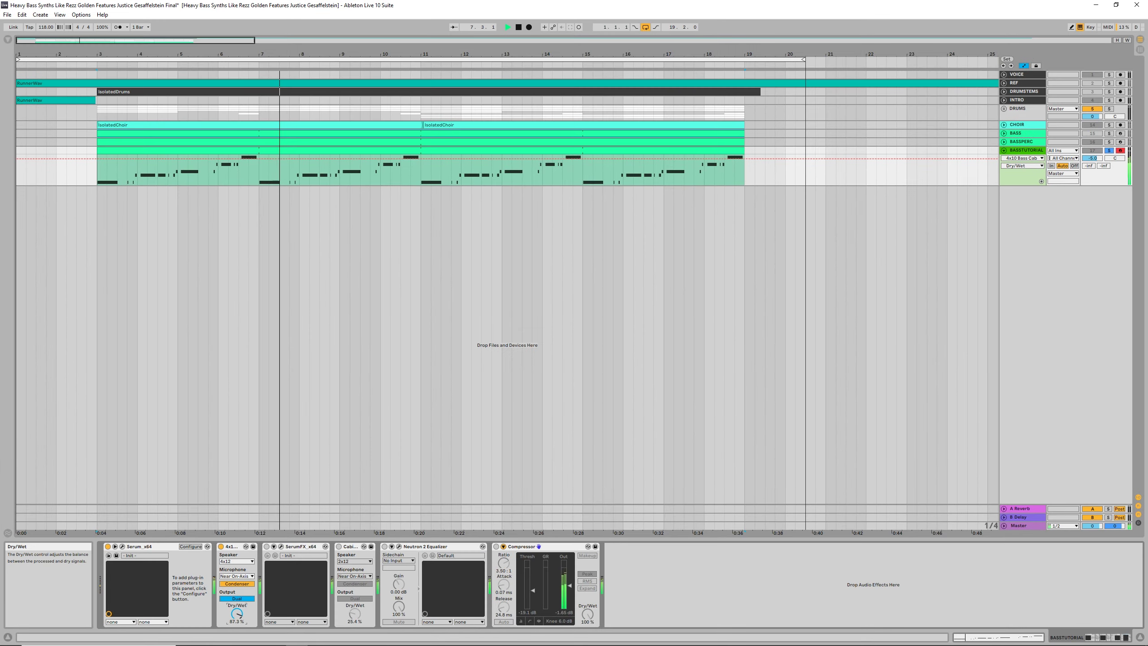
{"action": "left_click_drag", "start_coordinate": [237, 613], "coordinate": [237, 615]}
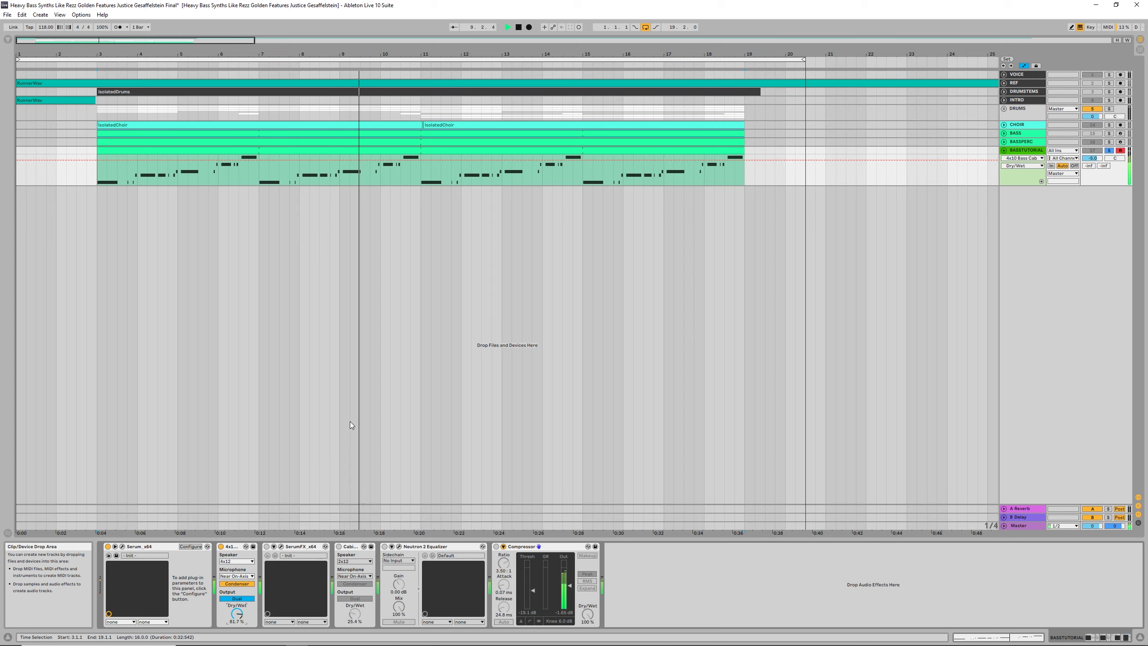
{"action": "key", "text": "space"}
Activate SerumFX after the 4x12 cabinet, review its effects rack from EQ to Compressor, audition the bass through it and close its window.
{"action": "left_click", "coordinate": [266, 546]}
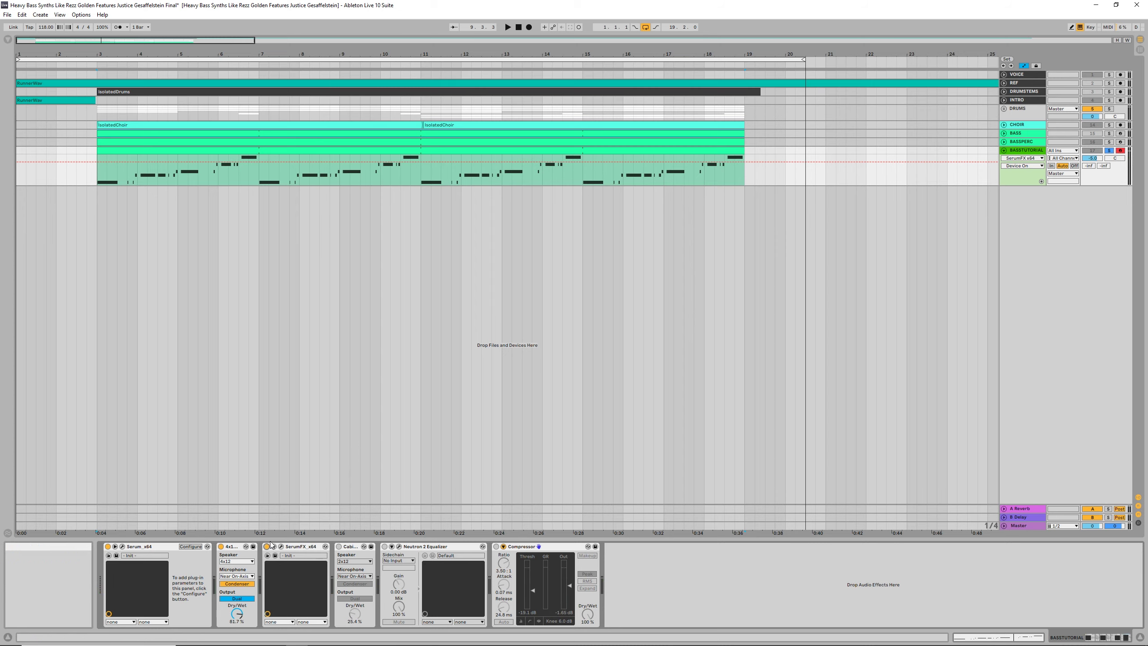
{"action": "left_click", "coordinate": [280, 546]}
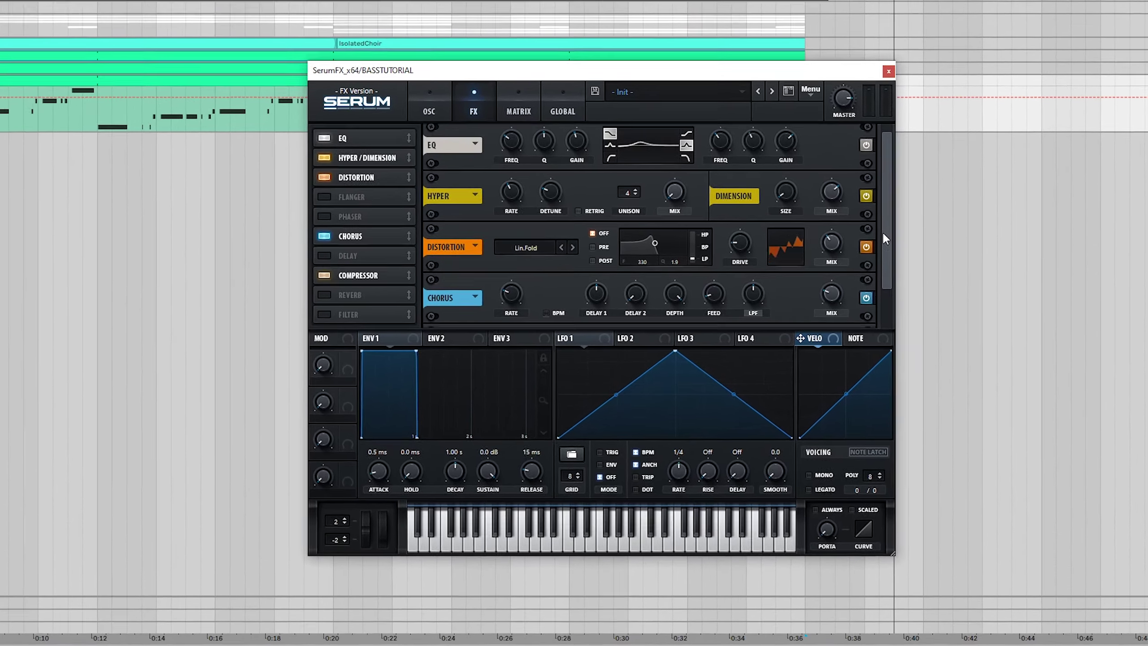
{"action": "left_click_drag", "start_coordinate": [841, 240], "coordinate": [841, 279]}
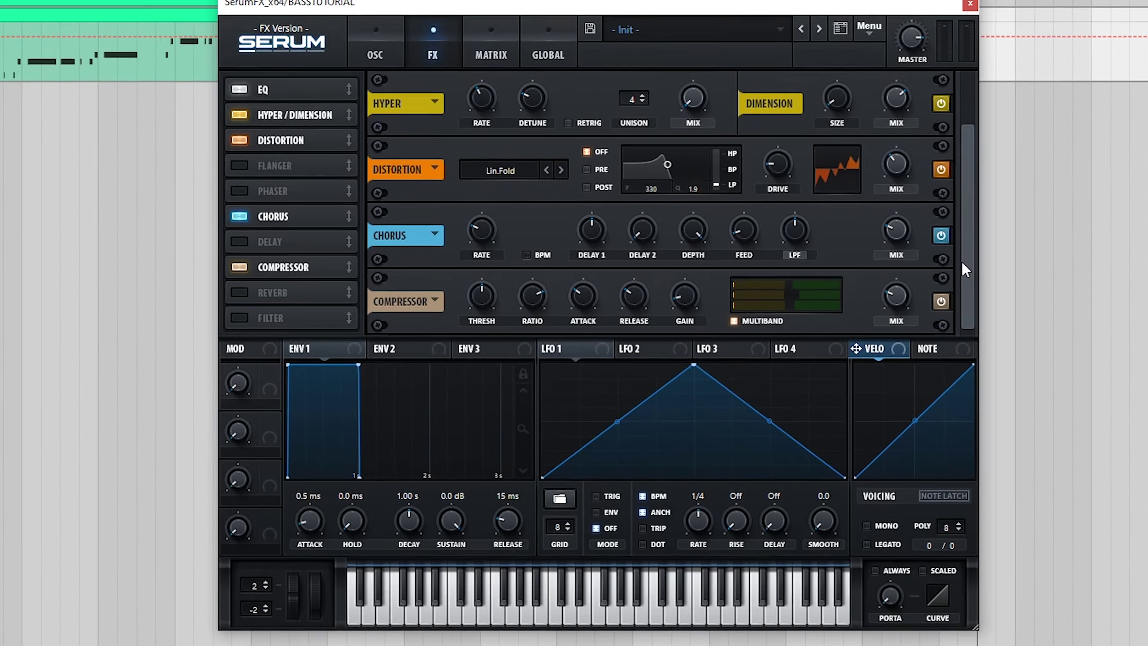
{"action": "left_click_drag", "start_coordinate": [986, 253], "coordinate": [987, 187]}
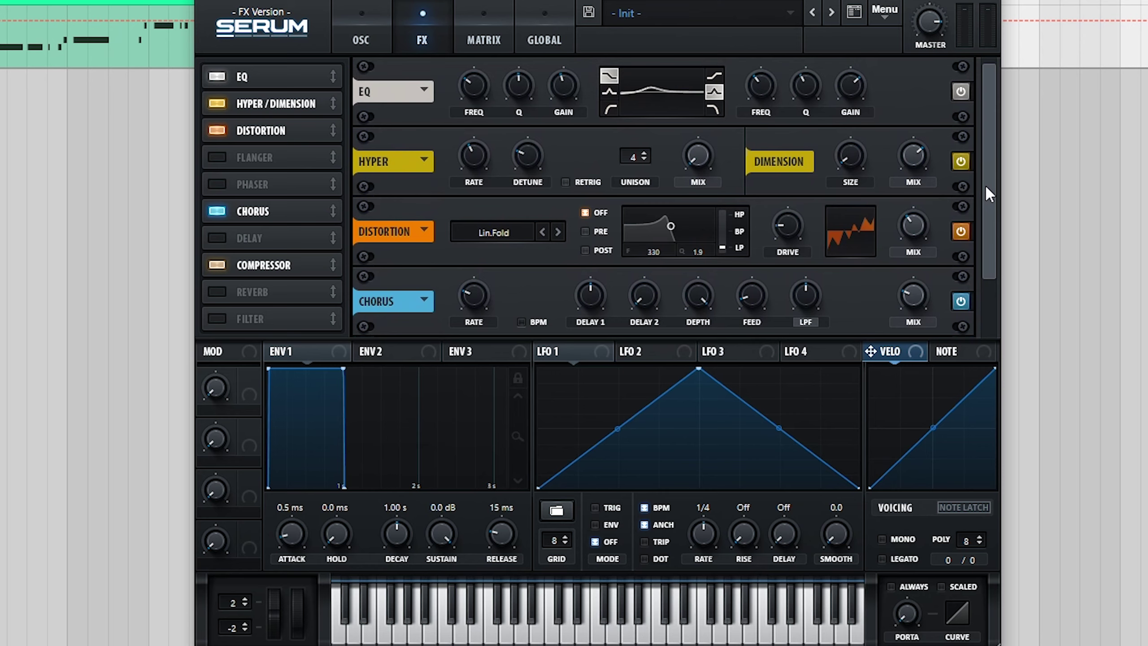
{"action": "key", "text": "space"}
{"action": "left_click_drag", "start_coordinate": [917, 22], "coordinate": [926, 38]}
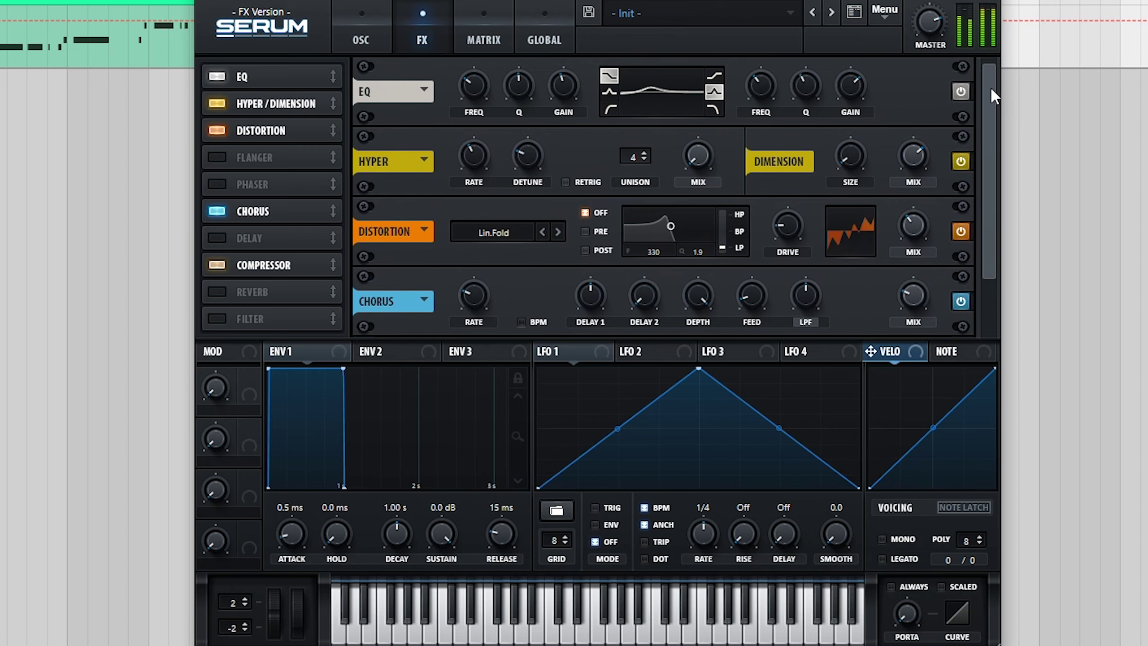
{"action": "mouse_move", "coordinate": [990, 86]}
{"action": "left_mouse_down"}
{"action": "mouse_move", "coordinate": [995, 162]}
{"action": "mouse_move", "coordinate": [998, 83]}
{"action": "left_mouse_up"}
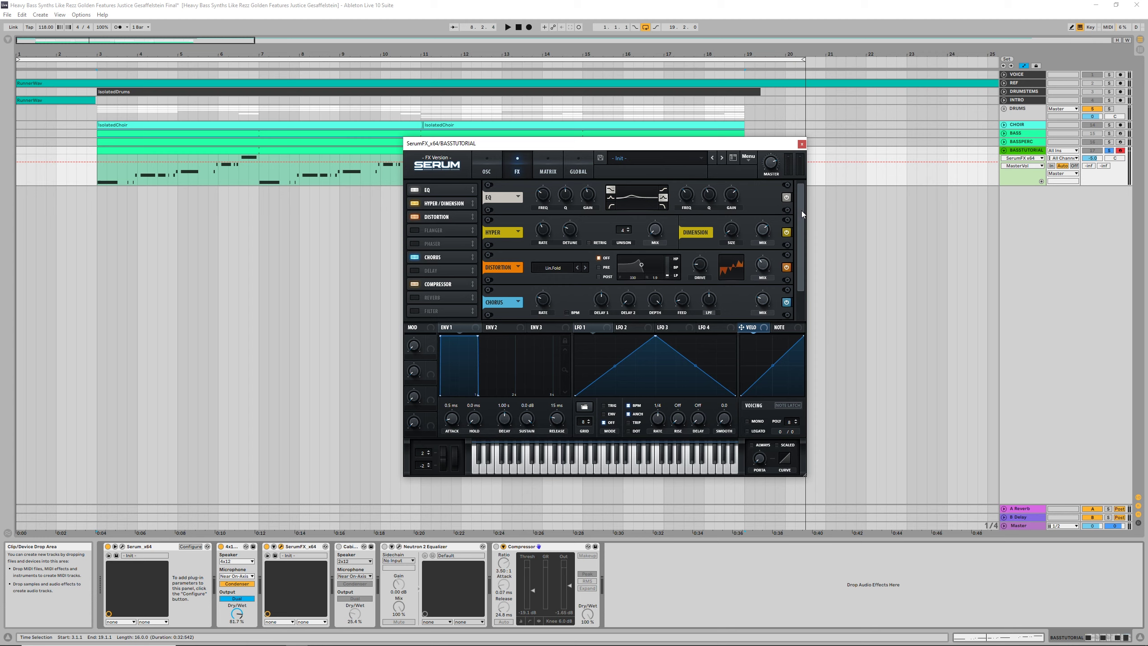
{"action": "left_click", "coordinate": [801, 144]}
Activate the 2x12 cabinet after SerumFX and raise its Dry/Wet to about 28% during playback.
{"action": "left_click", "coordinate": [348, 546]}
{"action": "left_click", "coordinate": [339, 546]}
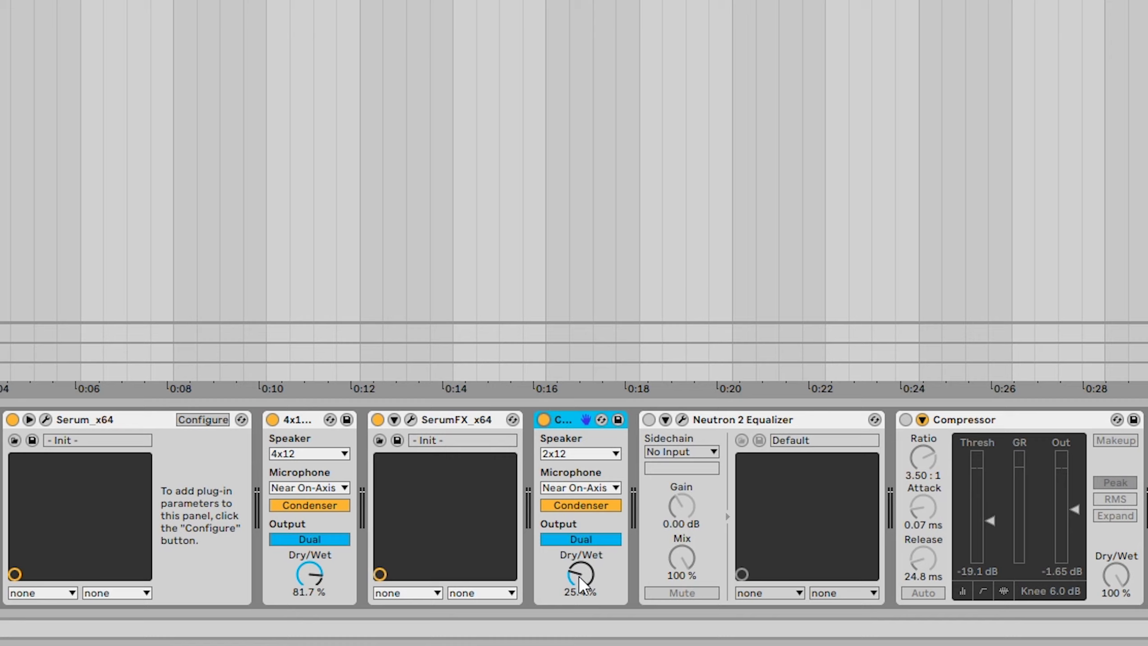
{"action": "key", "text": "space"}
{"action": "left_click_drag", "start_coordinate": [578, 576], "coordinate": [578, 542]}
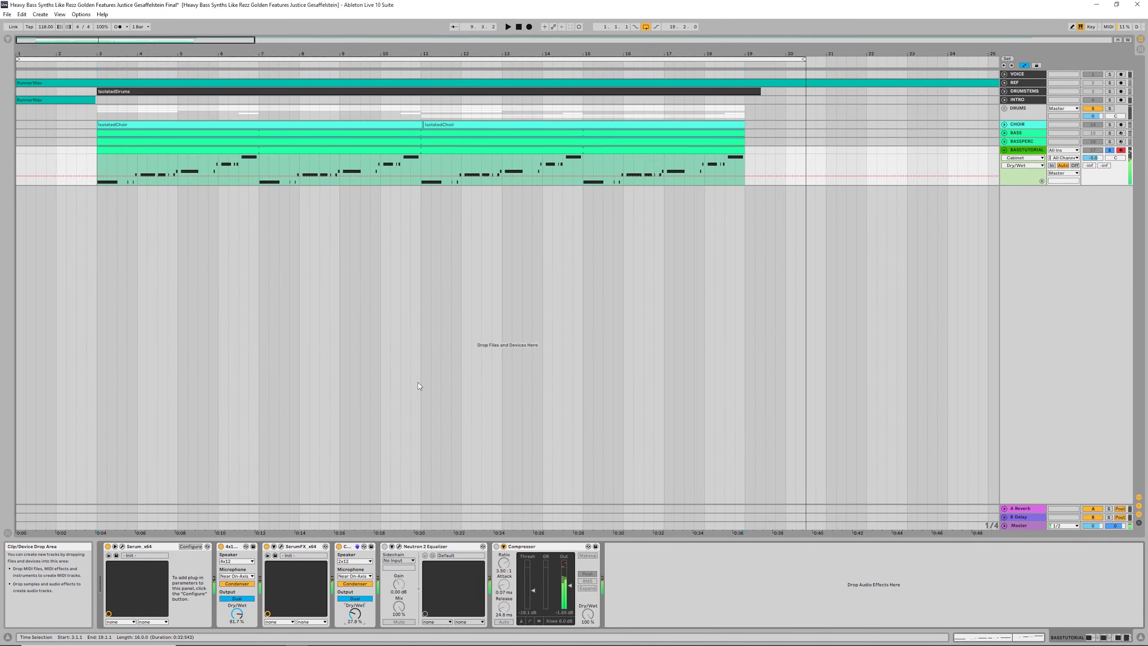
Activate the Neutron 2 Equalizer and the Compressor, show the equalizer's curve, and play the arrangement through the complete effects chain.
{"action": "left_click", "coordinate": [399, 546]}
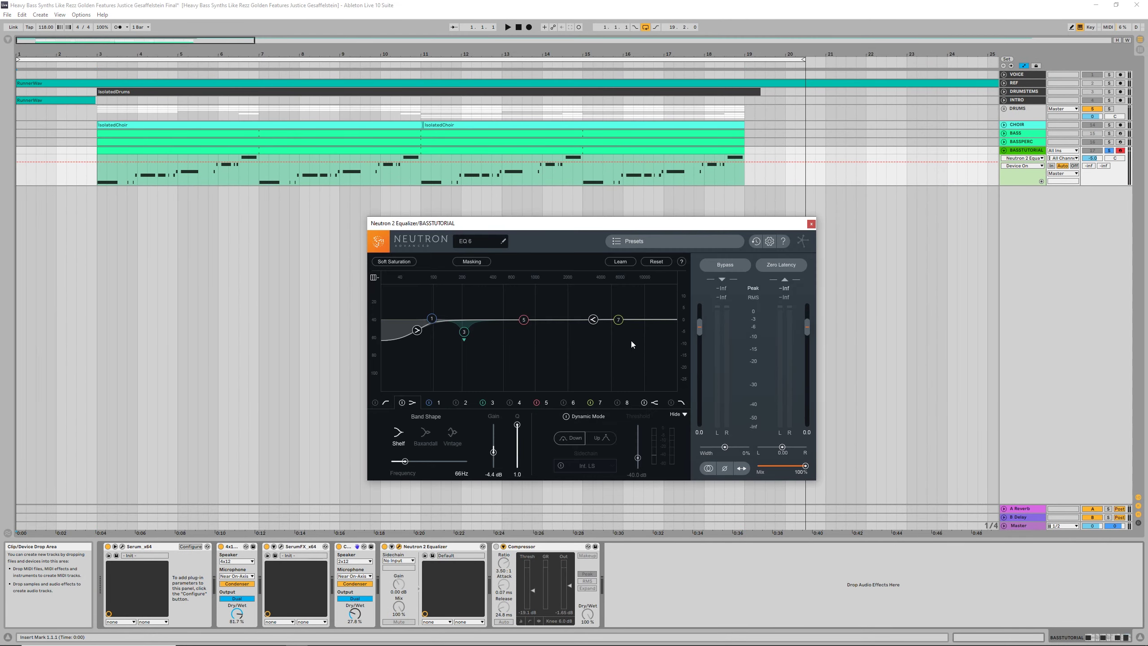
{"action": "left_click", "coordinate": [496, 546]}
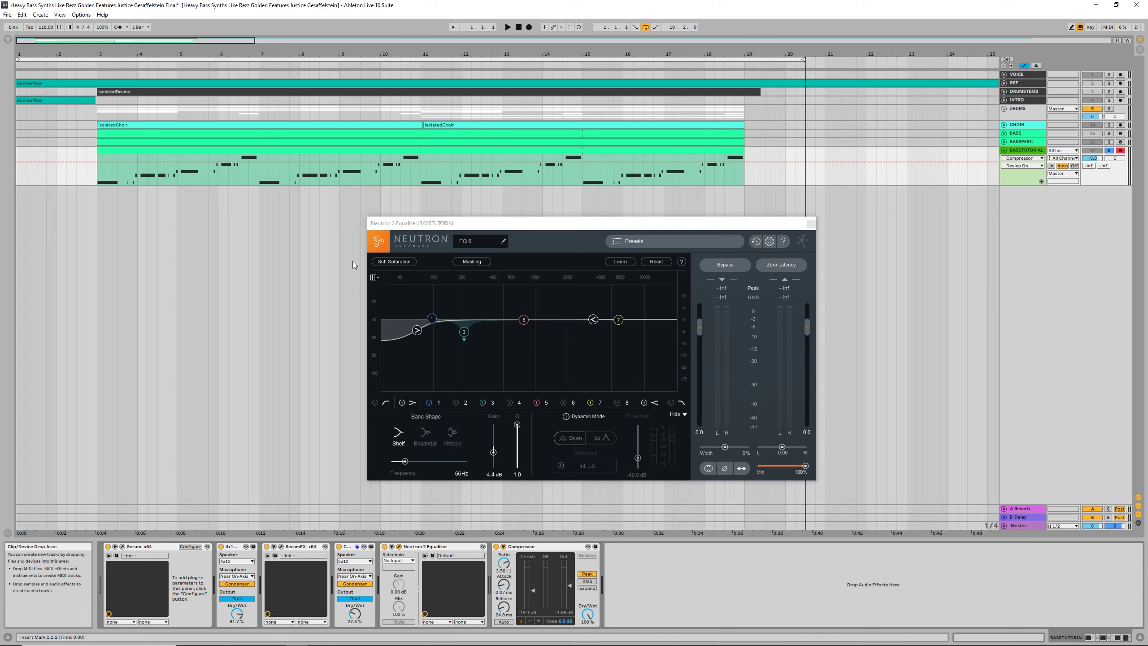
{"action": "key", "text": "space"}
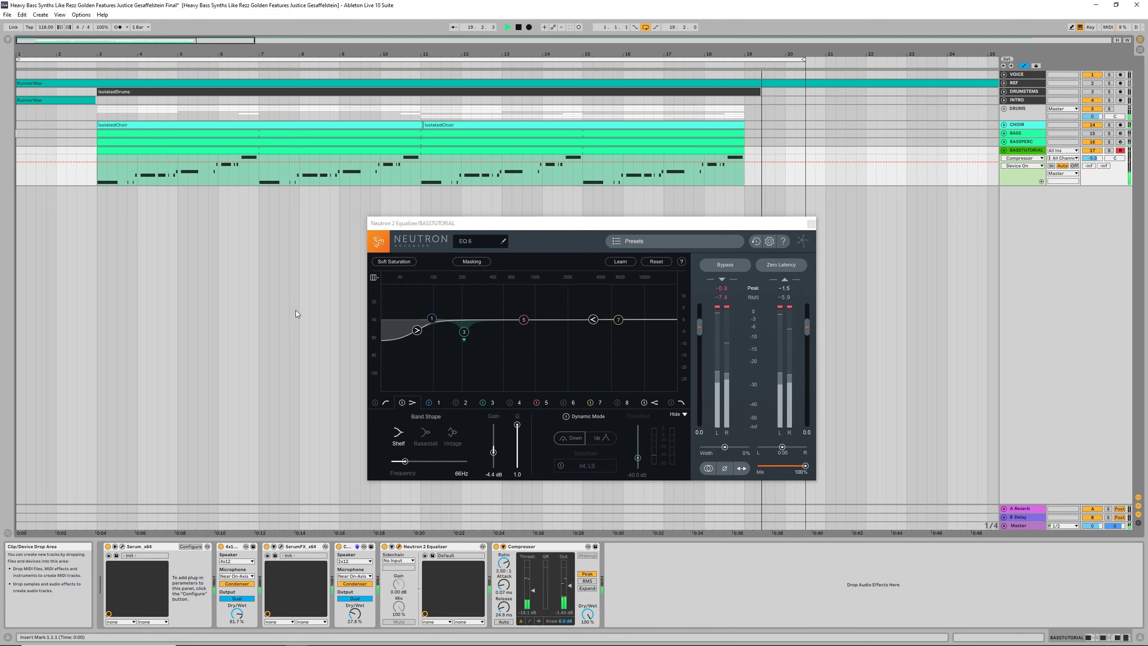
{"action": "key", "text": "space"}
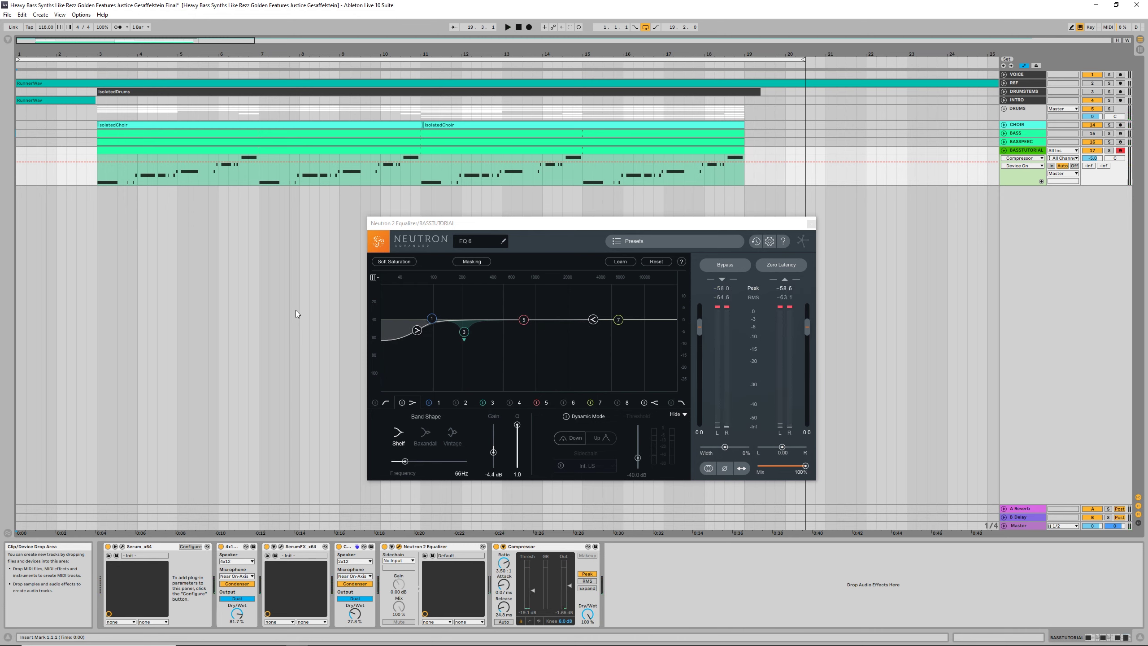